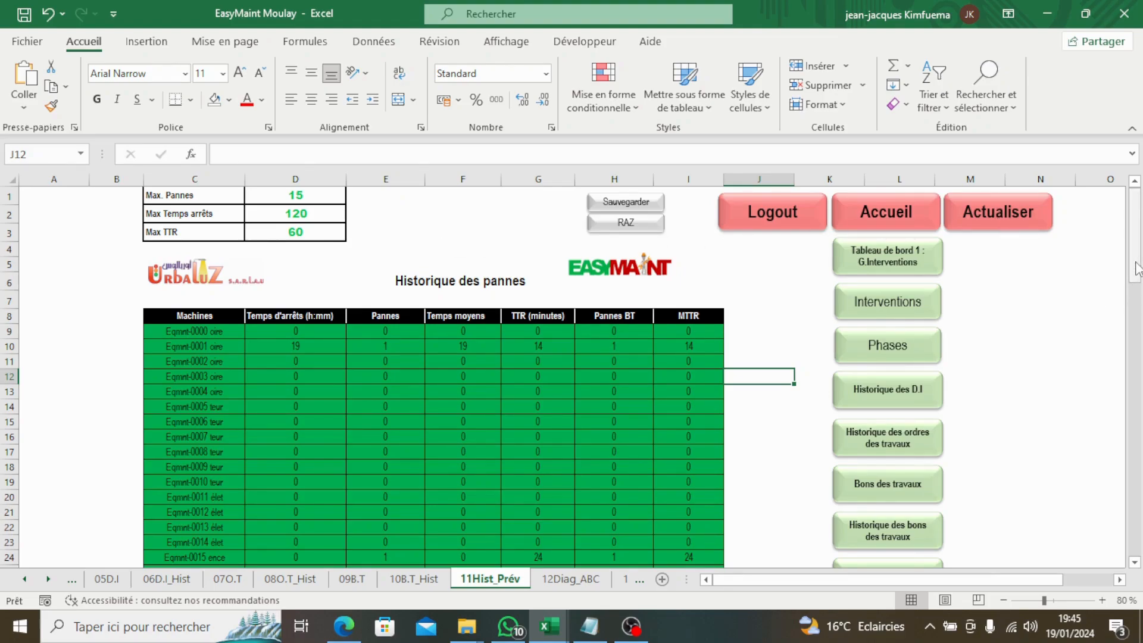
# Examine the failure history table, checking the downtime and repair figures of machine Eqmnt-0015 ence
pyautogui.scroll(-1, 1137, 265)
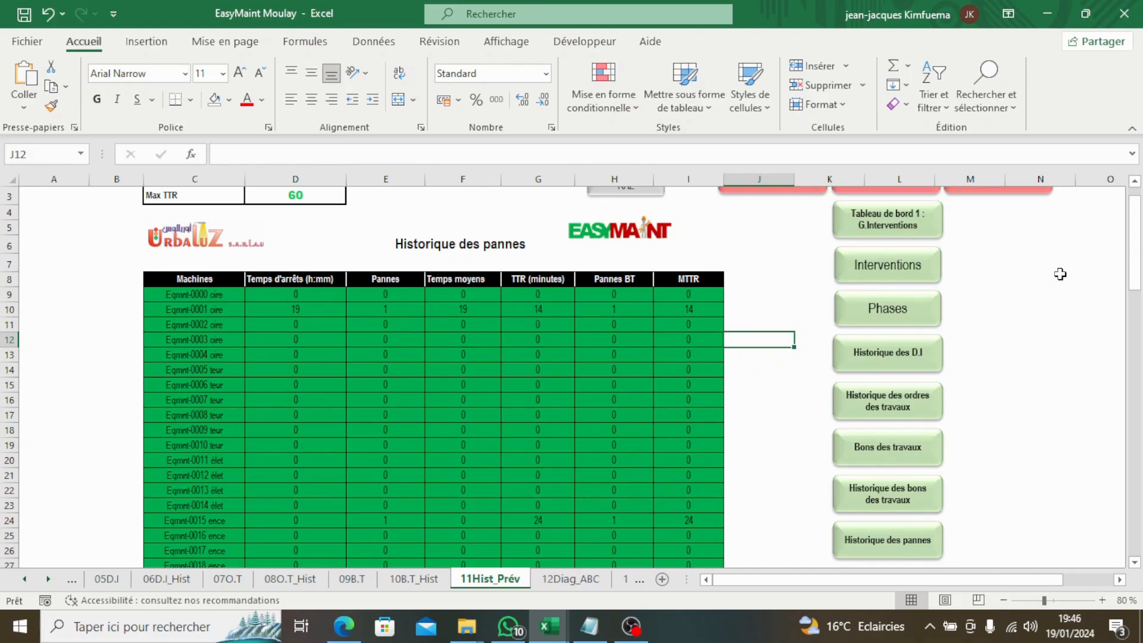
pyautogui.moveTo(1137, 249); pyautogui.dragTo(1141, 272)
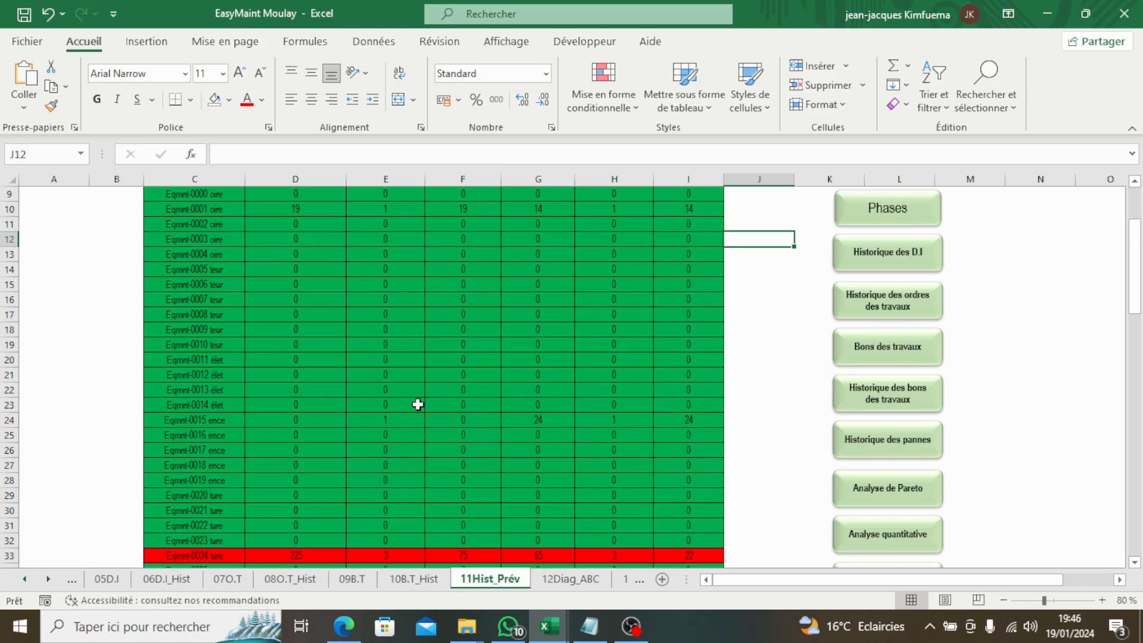
pyautogui.moveTo(1137, 306)
pyautogui.mouseDown()
pyautogui.moveTo(1138, 290)
pyautogui.moveTo(1137, 300)
pyautogui.mouseUp()
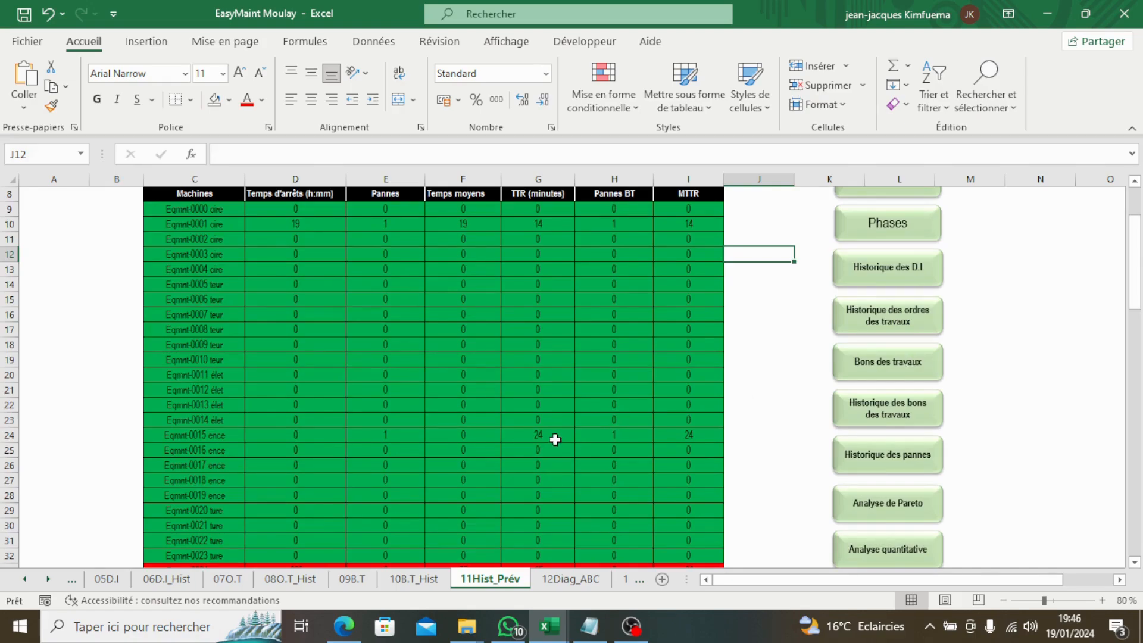
pyautogui.click(331, 438)
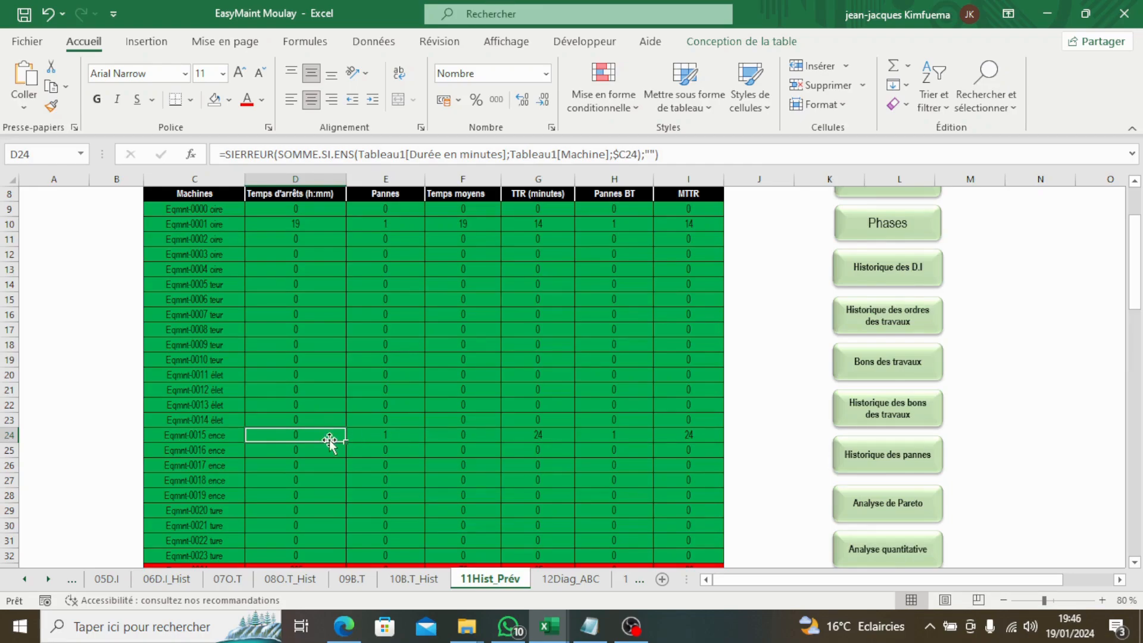
# Go to the intervention request history and open the Eqmnt-0015 ence request for modification
pyautogui.click(935, 271)
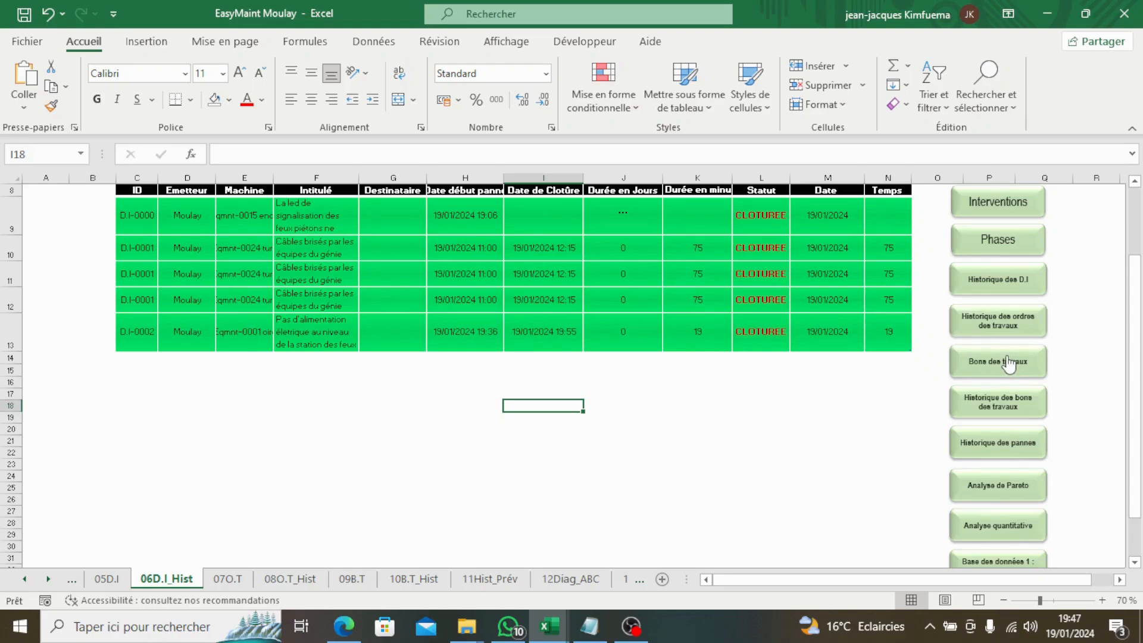
pyautogui.click(375, 214)
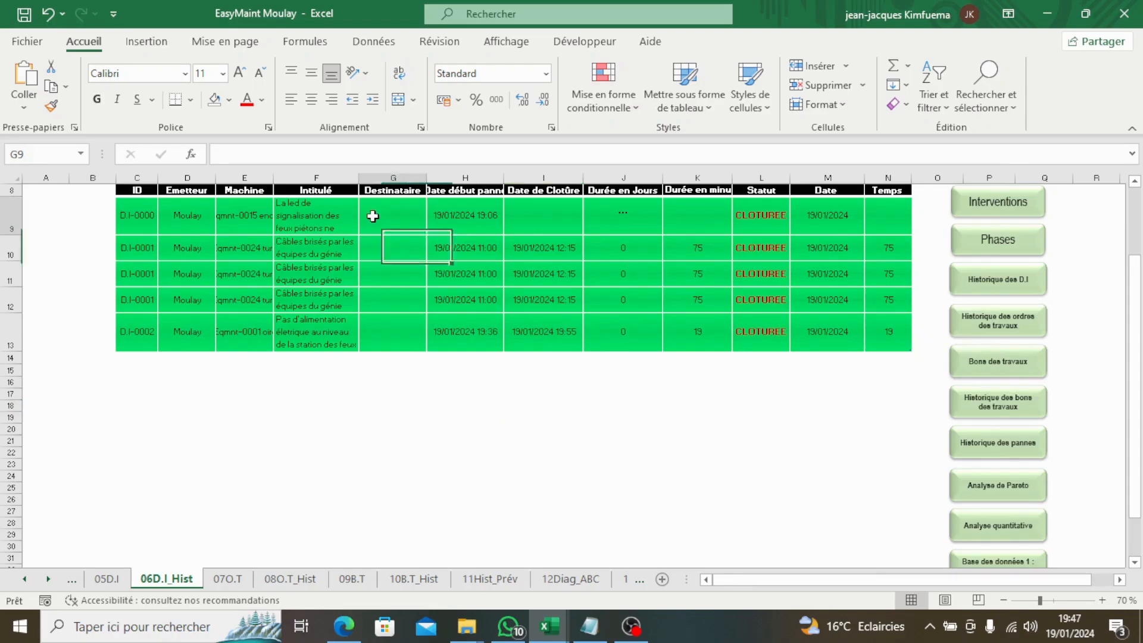
pyautogui.click(556, 365)
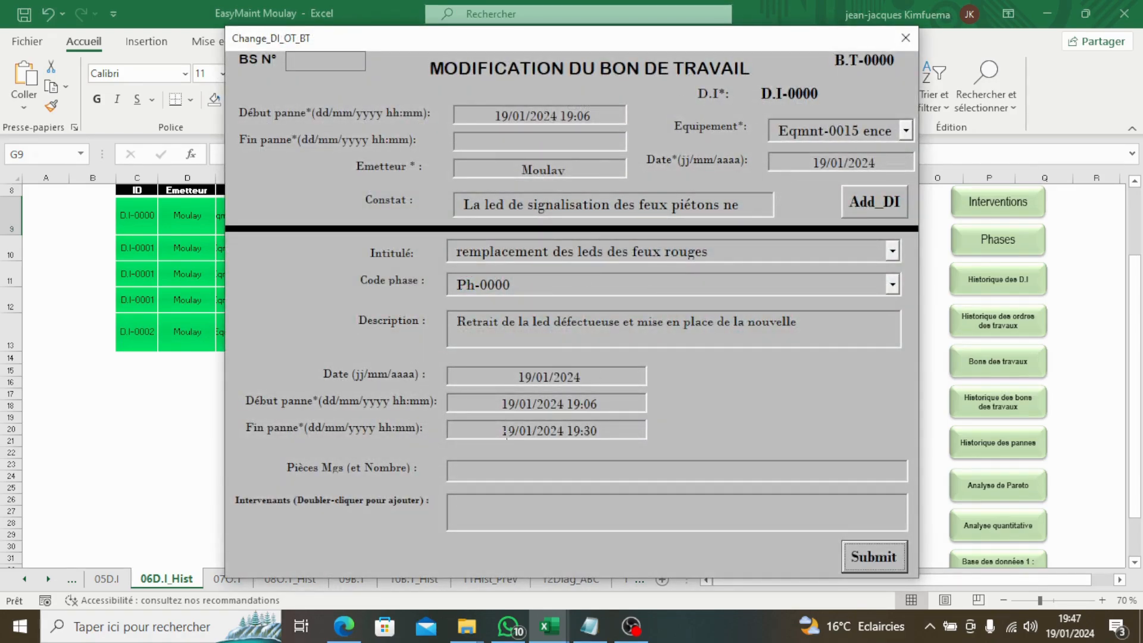
# Set the request's empty Fin panne to 19/01/2024 19:32, then submit the modification and close the work order
pyautogui.moveTo(596, 430); pyautogui.dragTo(502, 430)
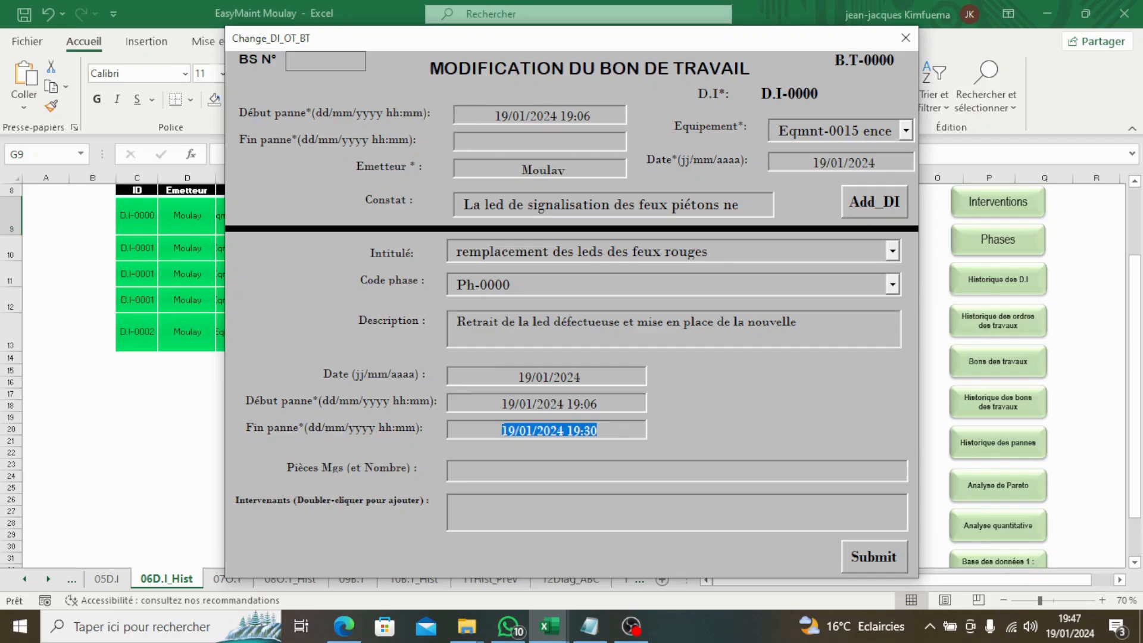
pyautogui.hotkey('ctrl', 'c')
pyautogui.click(543, 141)
pyautogui.hotkey('ctrl', 'v')
pyautogui.press('BackSpace')
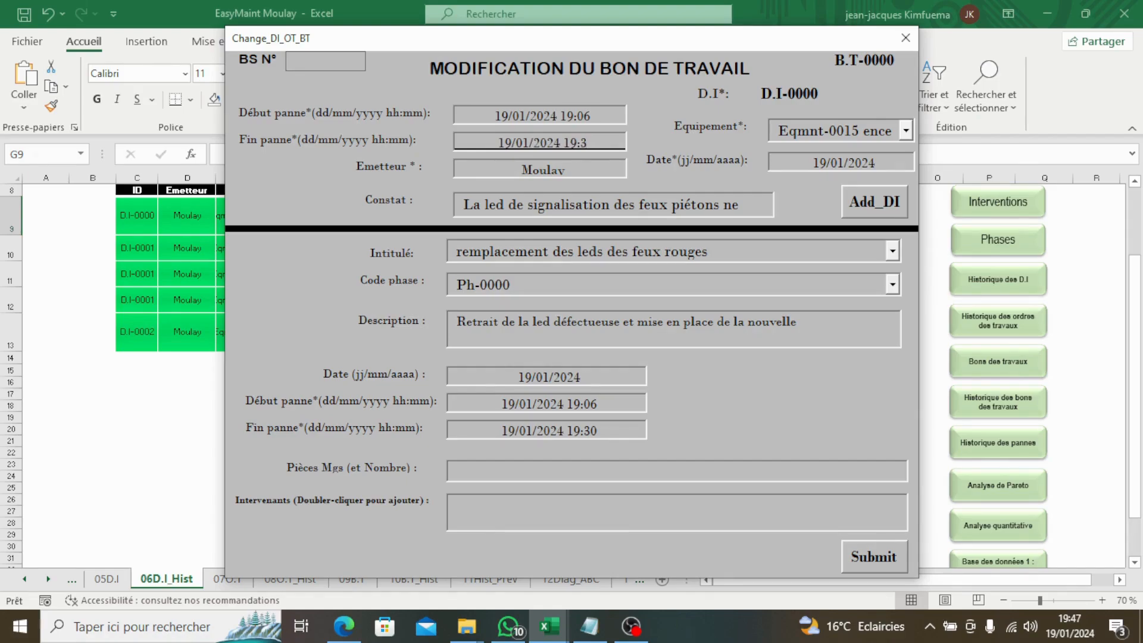
pyautogui.write('2')
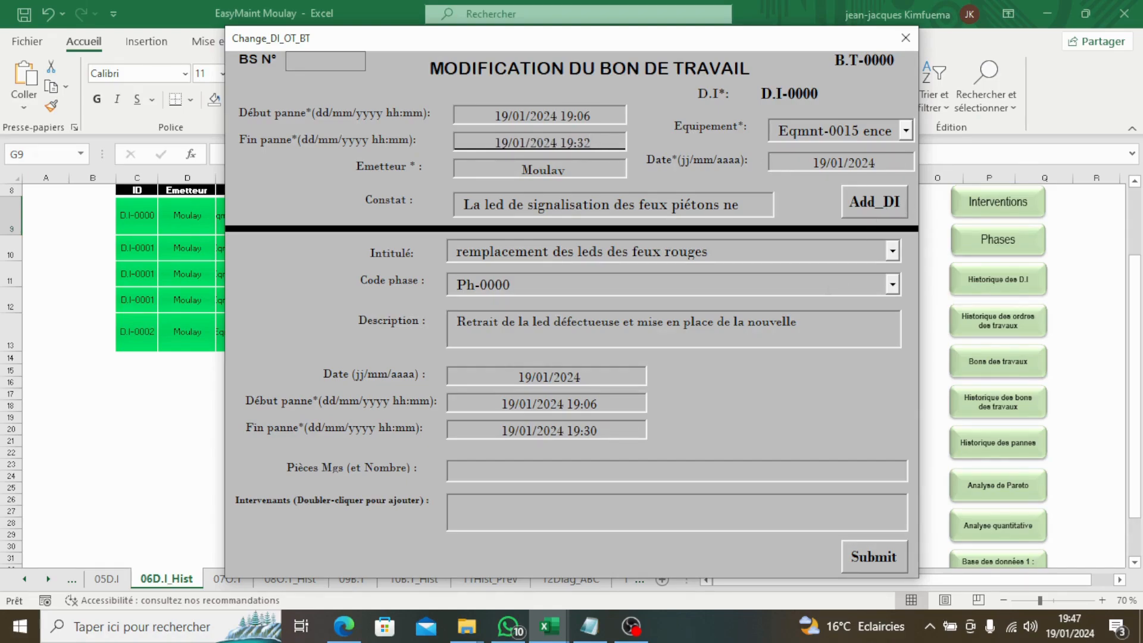
pyautogui.click(870, 560)
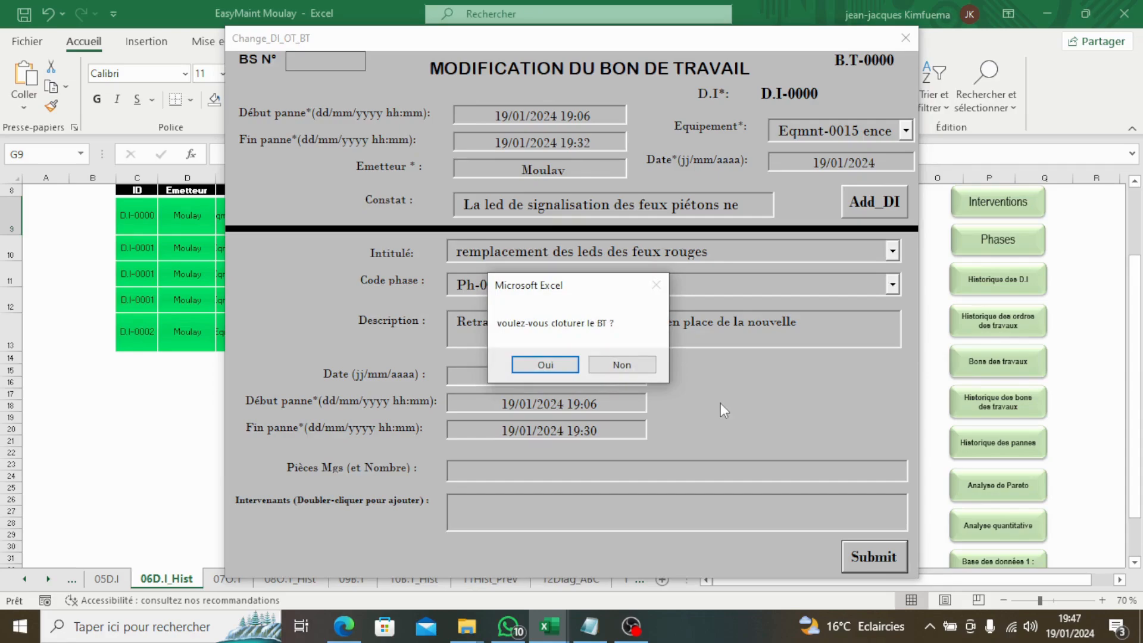
pyautogui.click(552, 362)
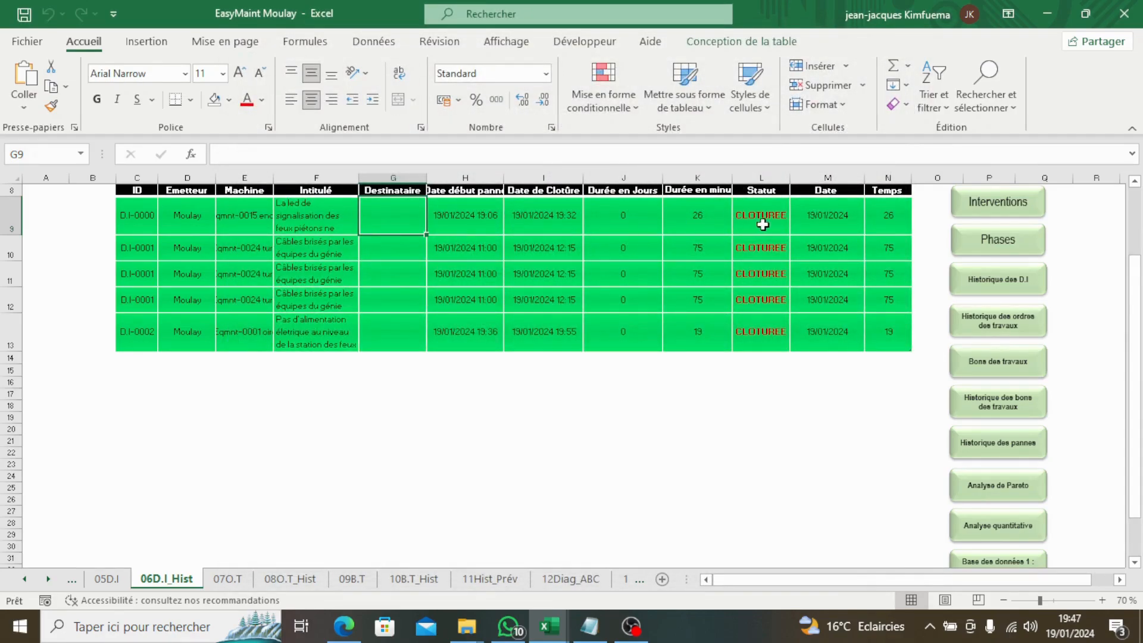
# Review the figures of machines Eqmnt-0015 and Eqmnt-0024 in the failure history, then return to the intervention request history
pyautogui.moveTo(1138, 342); pyautogui.dragTo(1138, 410)
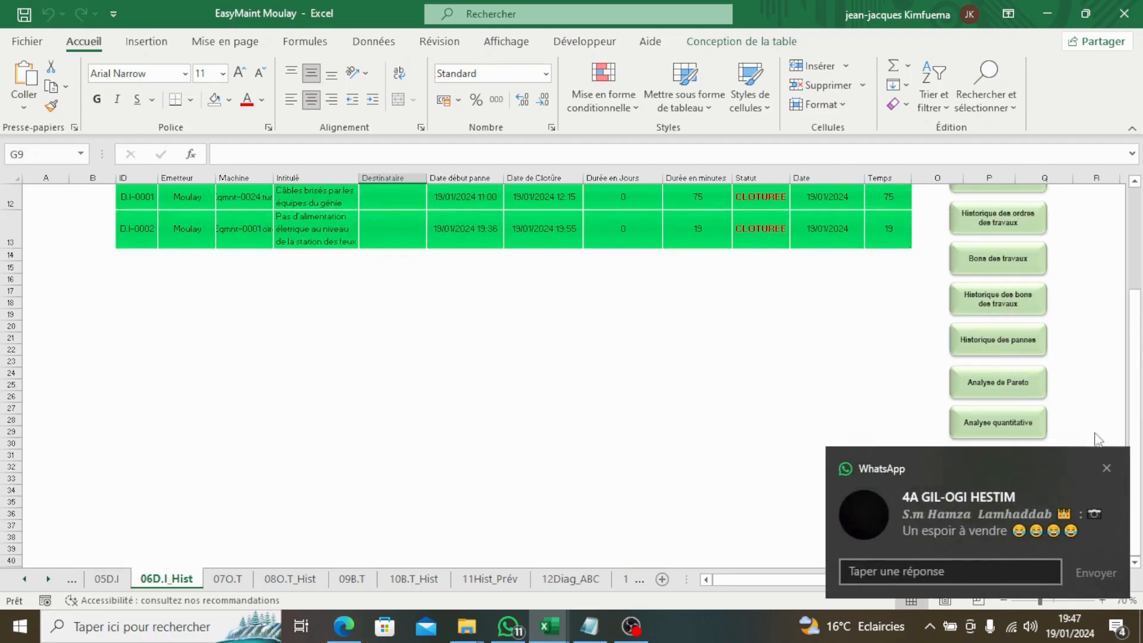
pyautogui.click(1008, 335)
pyautogui.scroll(-1, 1132, 304)
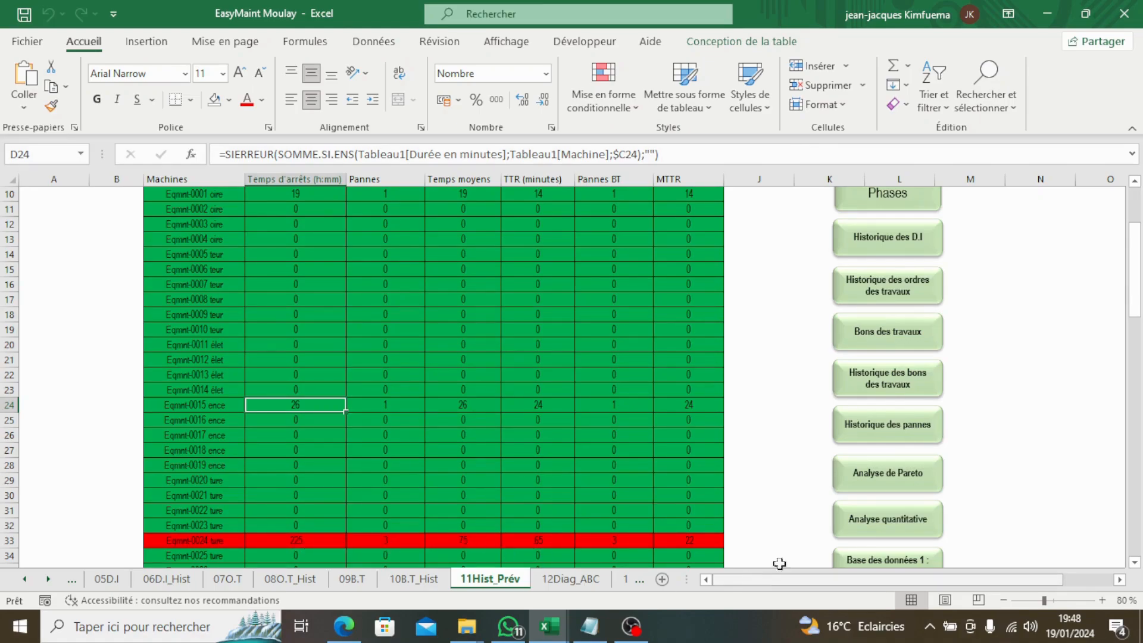
pyautogui.moveTo(1136, 315)
pyautogui.mouseDown()
pyautogui.moveTo(1141, 284)
pyautogui.moveTo(1140, 325)
pyautogui.mouseUp()
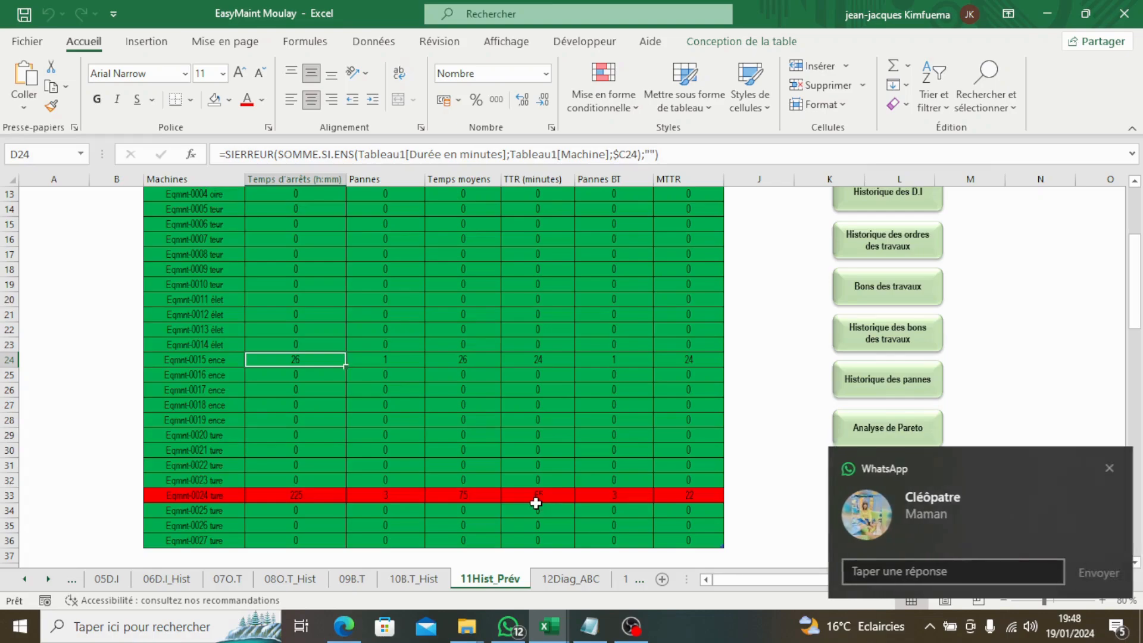
pyautogui.click(1107, 469)
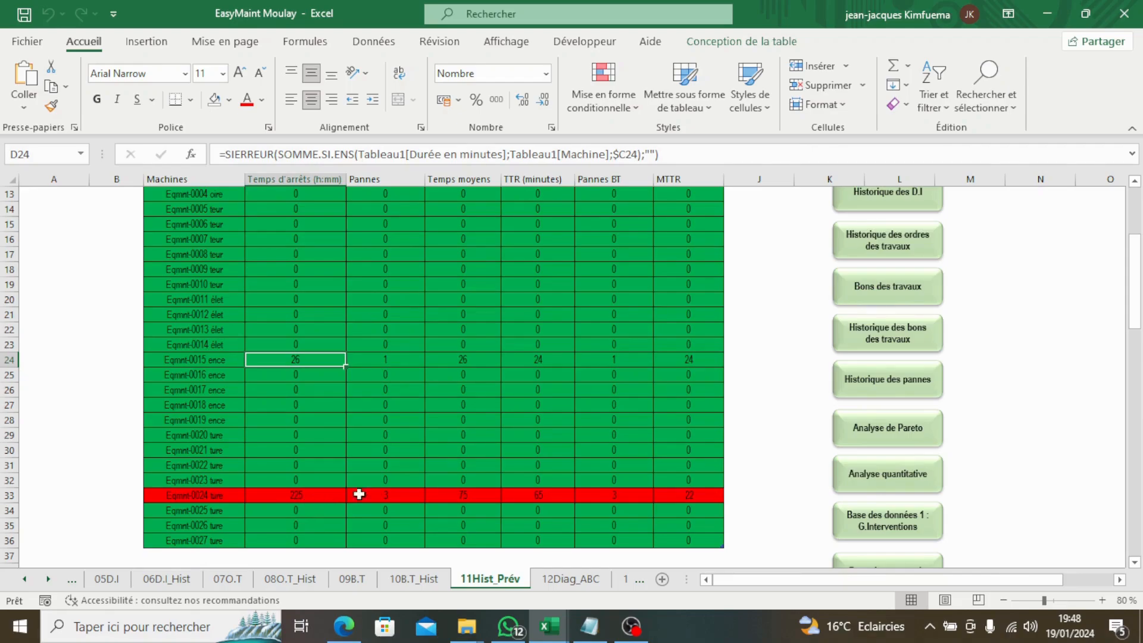
pyautogui.moveTo(1137, 292); pyautogui.dragTo(1136, 272)
pyautogui.click(923, 272)
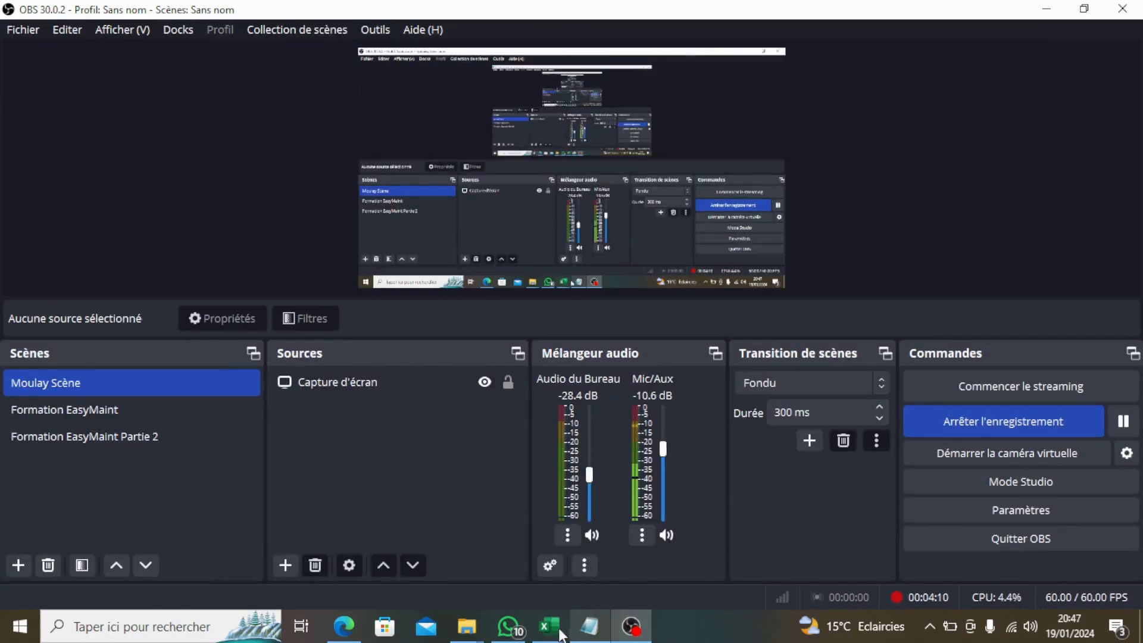
# Switch to the Excel workbook and examine the intervention requests and the failure history of all machines
pyautogui.moveTo(549, 626)
pyautogui.click(545, 551)
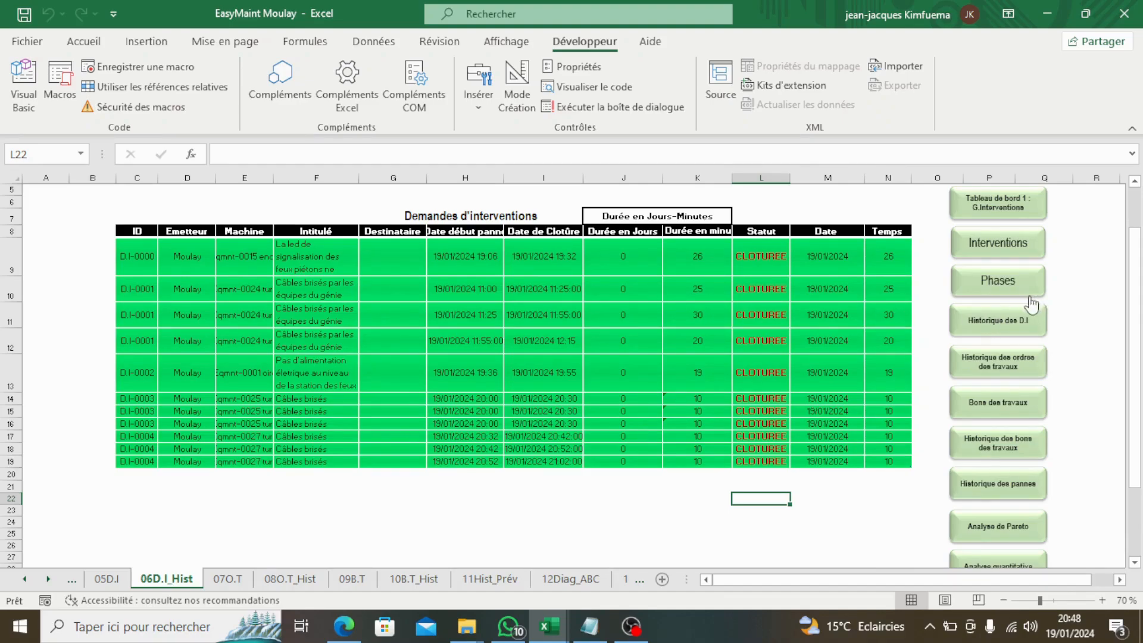
pyautogui.moveTo(1135, 378); pyautogui.dragTo(1138, 428)
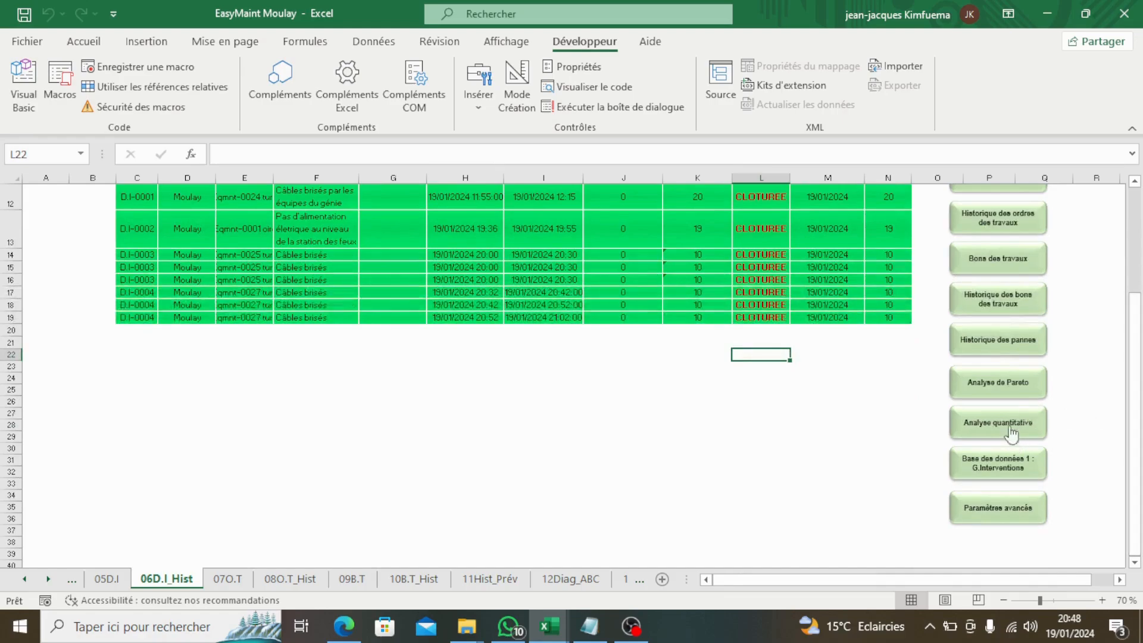
pyautogui.click(1004, 354)
pyautogui.moveTo(1135, 262); pyautogui.dragTo(1135, 306)
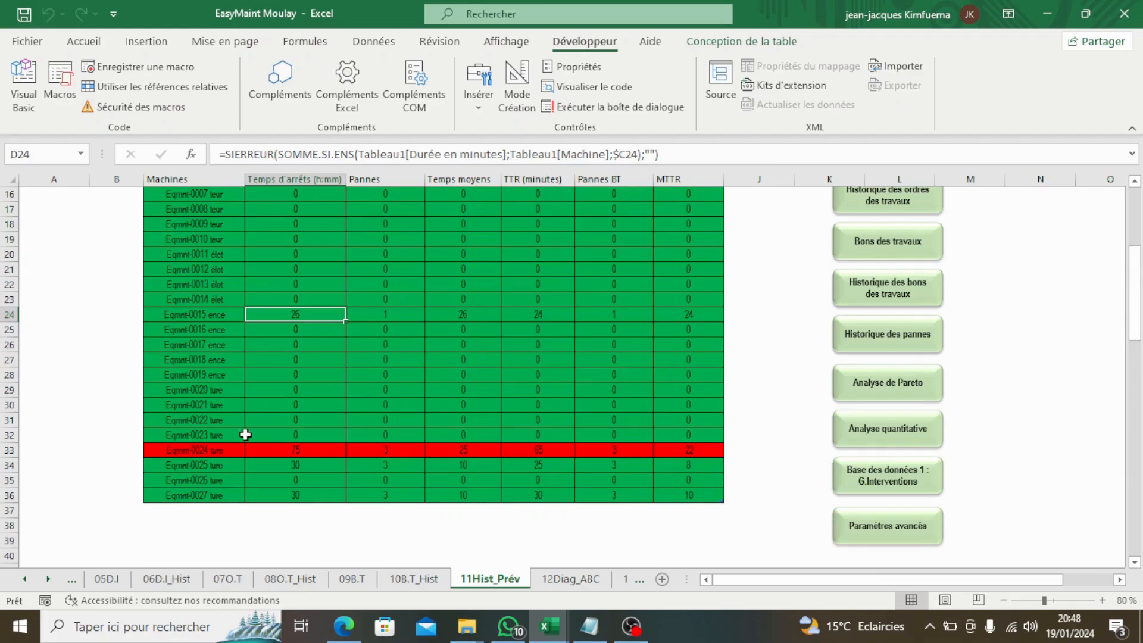
pyautogui.moveTo(1134, 297); pyautogui.dragTo(1137, 254)
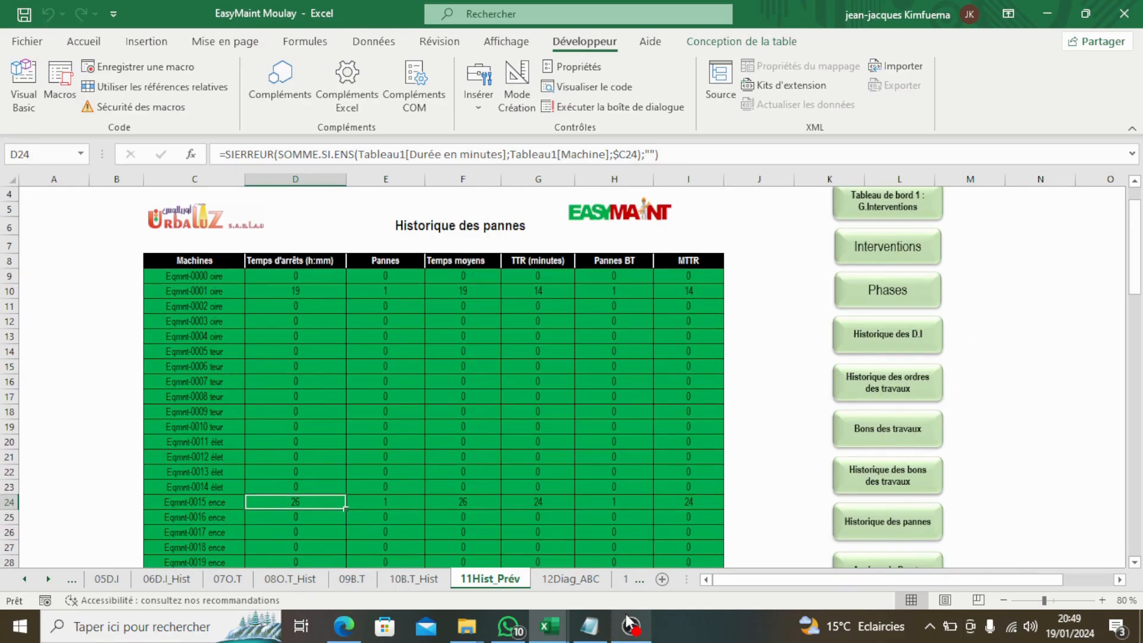
pyautogui.click(625, 634)
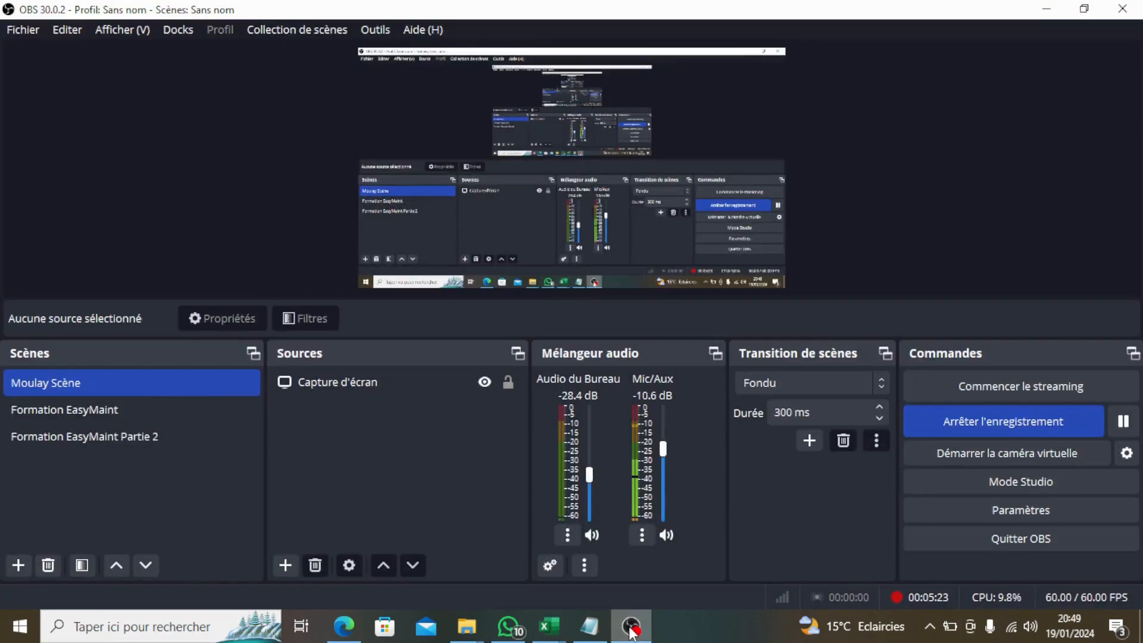
pyautogui.click(628, 631)
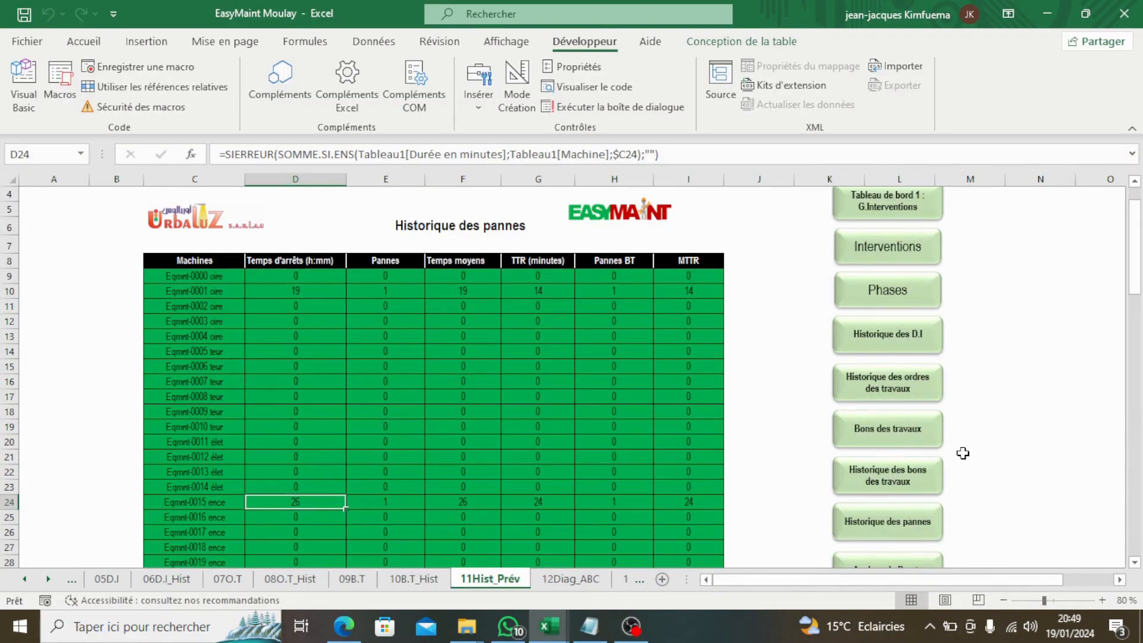
# Start a new work order from the work order history and choose Eqmnt-0016 ence as its equipment
pyautogui.click(902, 481)
pyautogui.scroll(1, 673, 226)
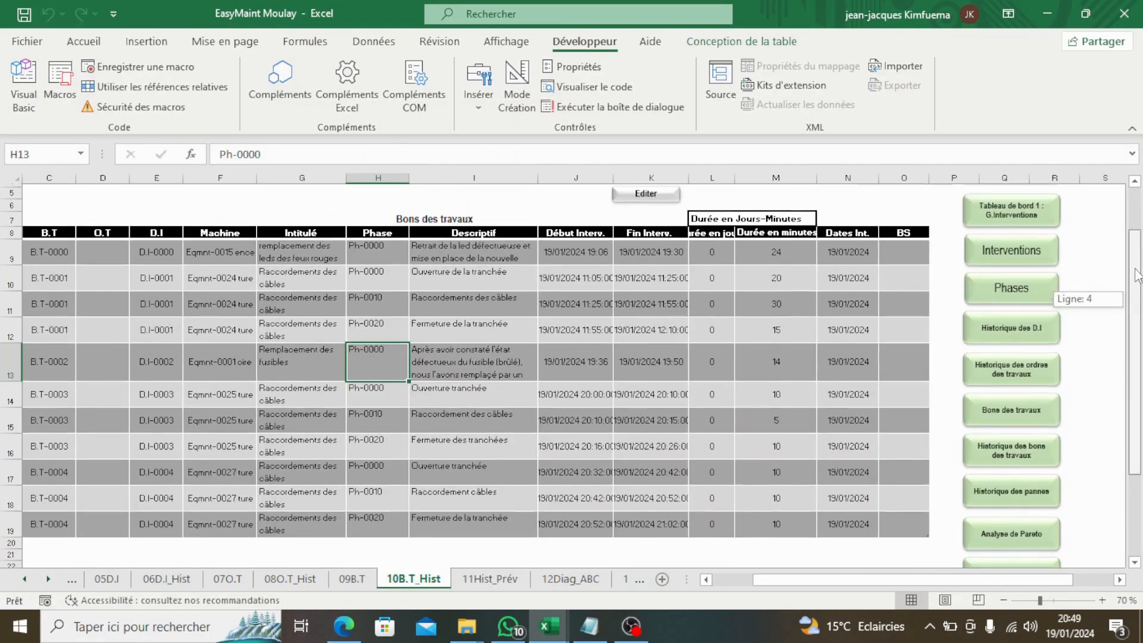
pyautogui.click(658, 222)
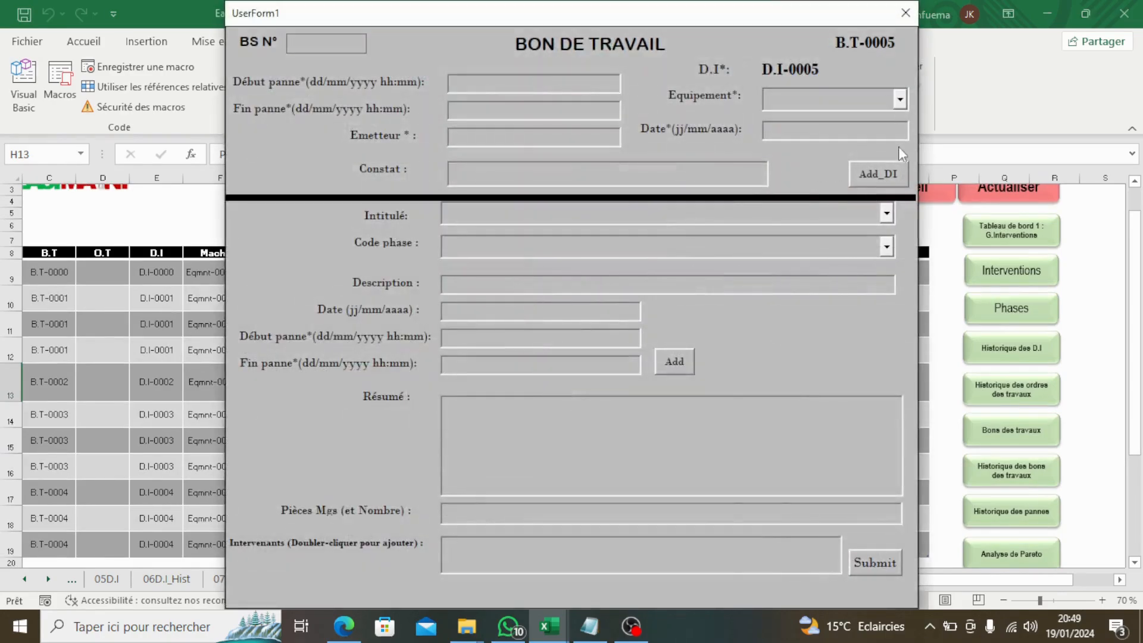
pyautogui.click(901, 99)
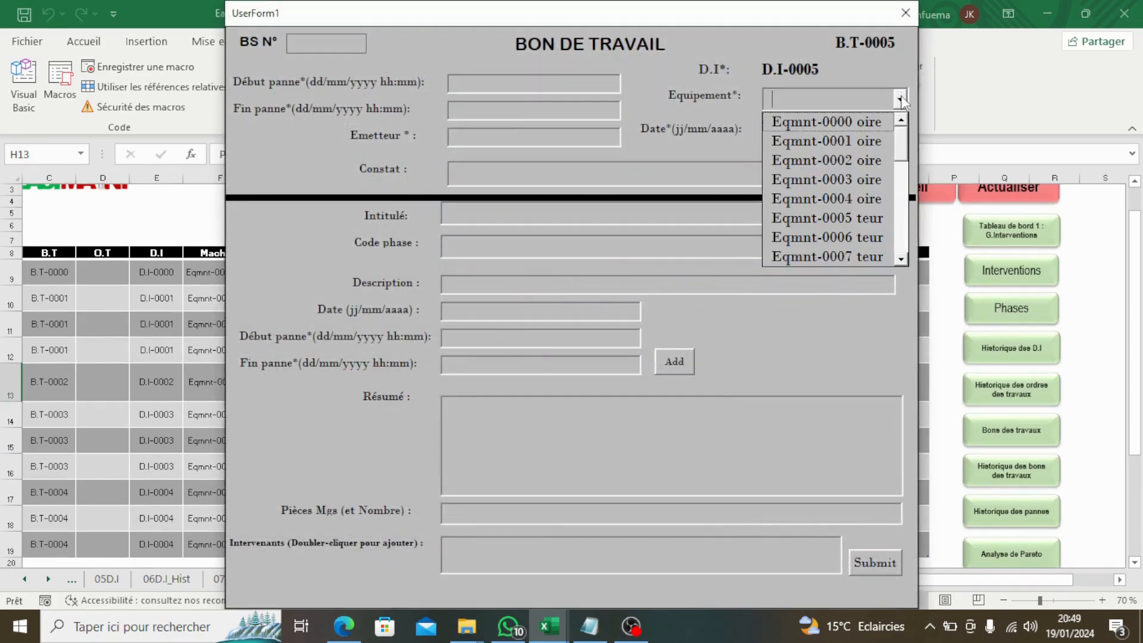
pyautogui.moveTo(904, 153); pyautogui.dragTo(904, 210)
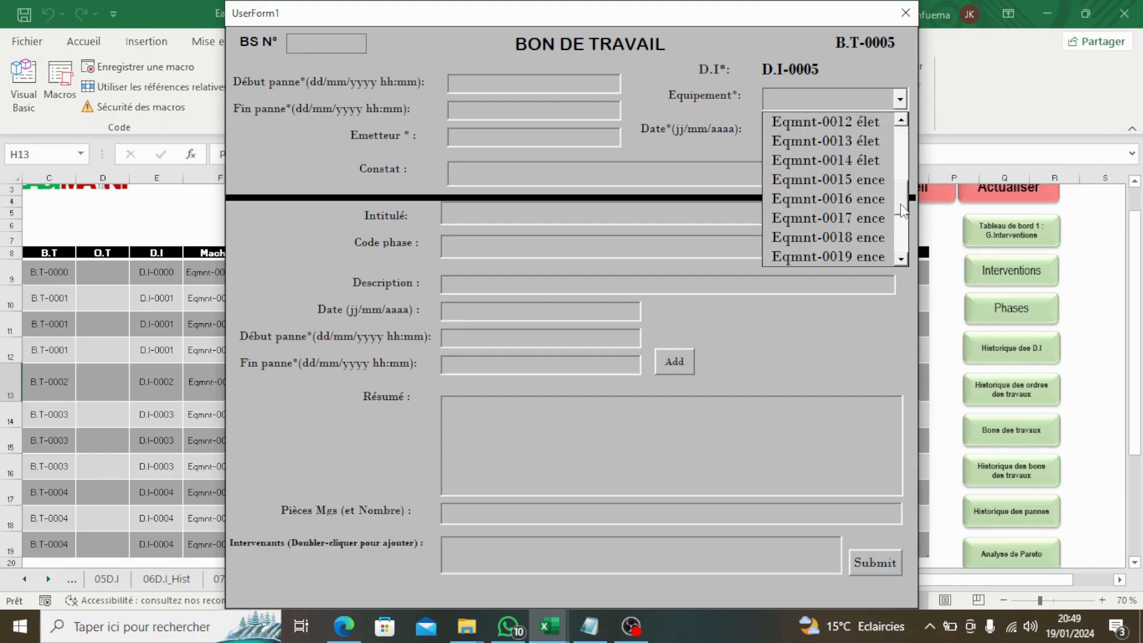
pyautogui.click(869, 200)
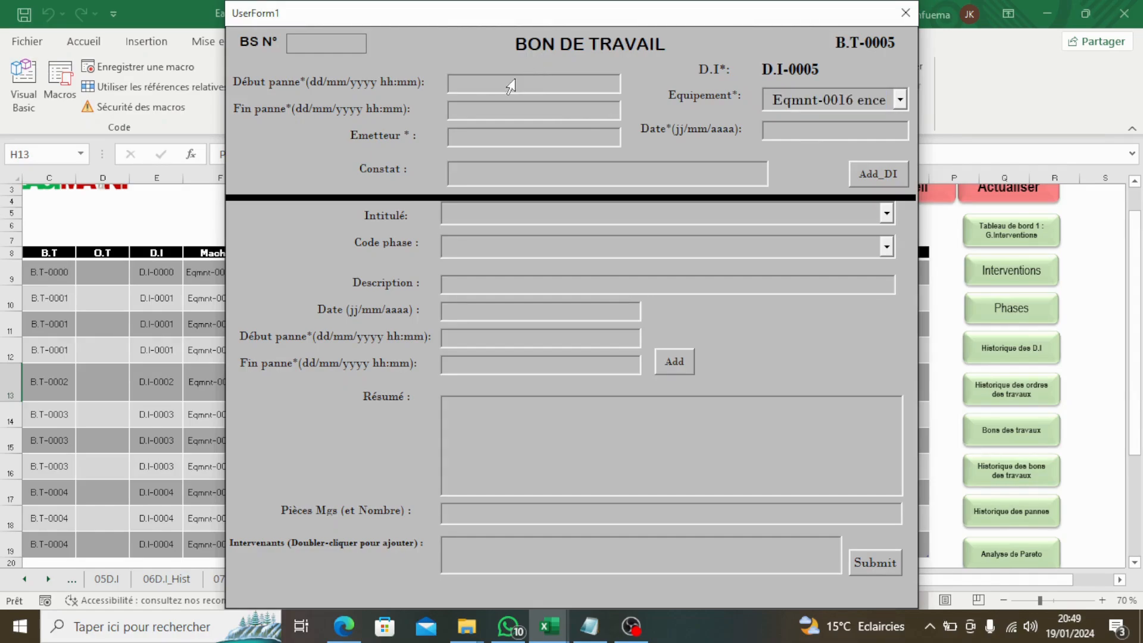
# Set the intervention request's Début panne to 19/01/2024 20:49
pyautogui.write('19/01/2024 11:55:00')
pyautogui.press('BackSpace')
pyautogui.press('BackSpace')
pyautogui.press('BackSpace')
pyautogui.press('BackSpace')
pyautogui.press('BackSpace')
pyautogui.press('BackSpace')
pyautogui.press('BackSpace')
pyautogui.press('BackSpace')
pyautogui.write('21:')
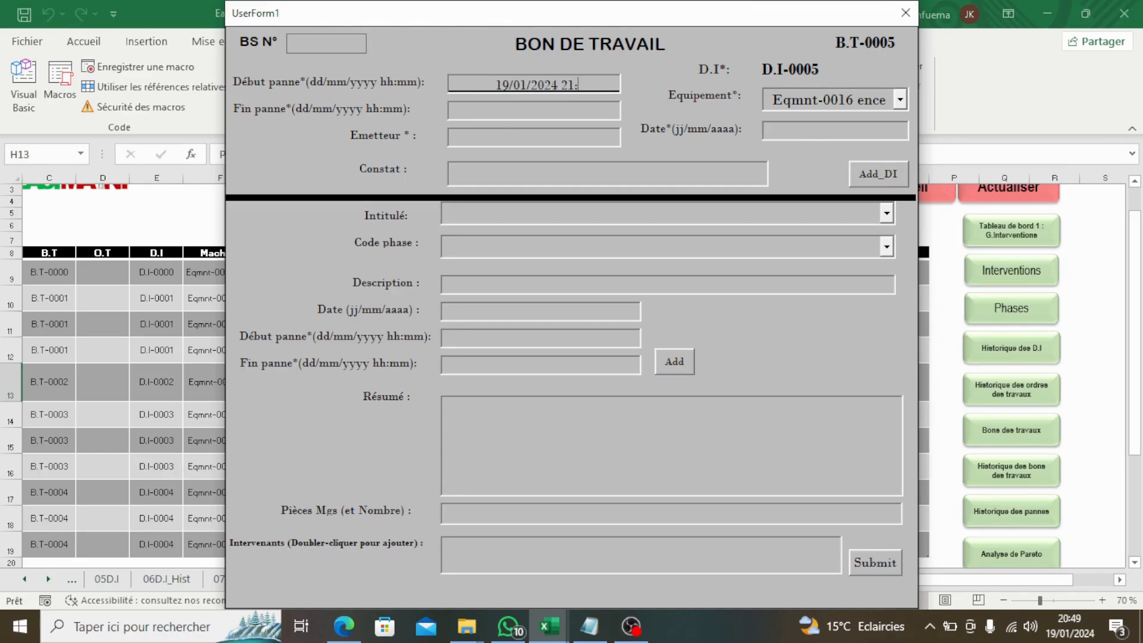
pyautogui.press('BackSpace')
pyautogui.press('BackSpace')
pyautogui.write('0:49')
pyautogui.click(498, 112)
pyautogui.press('BackSpace')
pyautogui.press('BackSpace')
pyautogui.press('BackSpace')
pyautogui.press('BackSpace')
pyautogui.press('BackSpace')
pyautogui.press('BackSpace')
pyautogui.press('BackSpace')
pyautogui.press('BackSpace')
pyautogui.press('BackSpace')
pyautogui.press('BackSpace')
pyautogui.press('BackSpace')
pyautogui.press('BackSpace')
pyautogui.press('BackSpace')
pyautogui.press('BackSpace')
pyautogui.press('BackSpace')
pyautogui.press('BackSpace')
pyautogui.press('BackSpace')
pyautogui.press('BackSpace')
pyautogui.press('BackSpace')
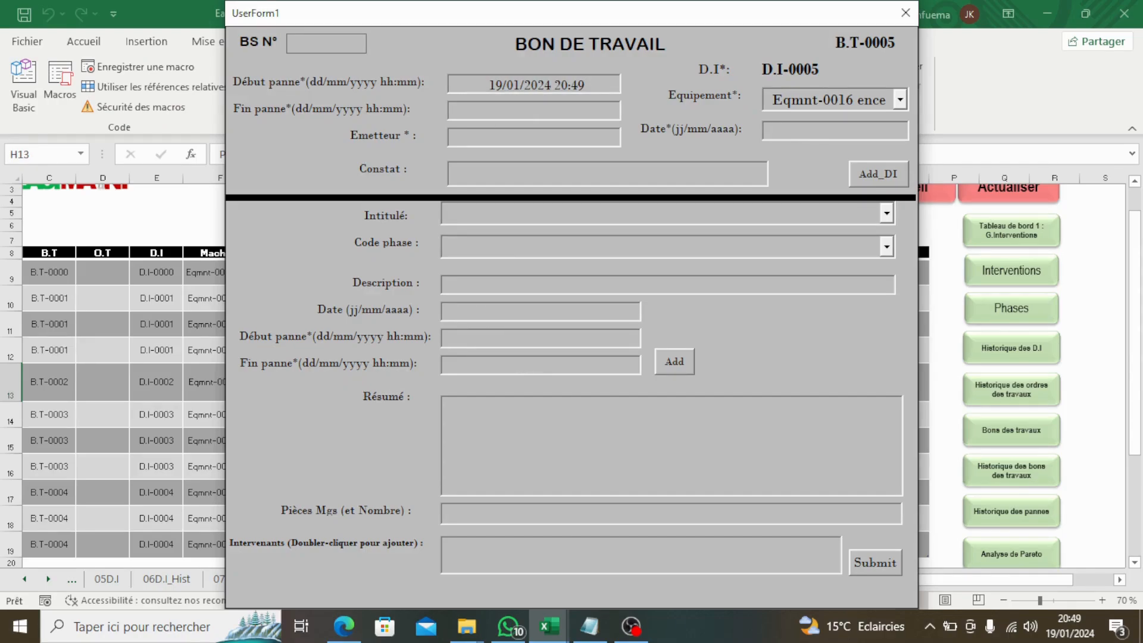
# Set the intervention request's date to 19/01/2024, without a time
pyautogui.click(786, 135)
pyautogui.press('BackSpace')
pyautogui.press('BackSpace')
pyautogui.press('BackSpace')
pyautogui.press('BackSpace')
pyautogui.press('BackSpace')
pyautogui.press('BackSpace')
pyautogui.press('BackSpace')
pyautogui.press('BackSpace')
pyautogui.press('BackSpace')
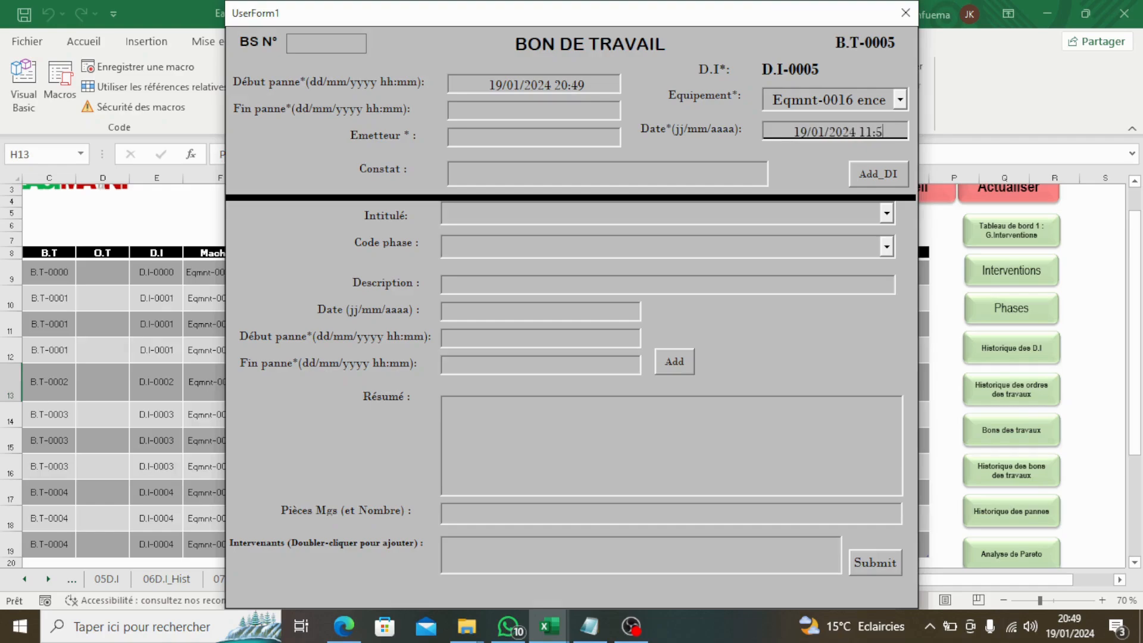
# Fill in the issuer's name and enter "Feux de signalisation défectueux" as the Constat
pyautogui.click(537, 137)
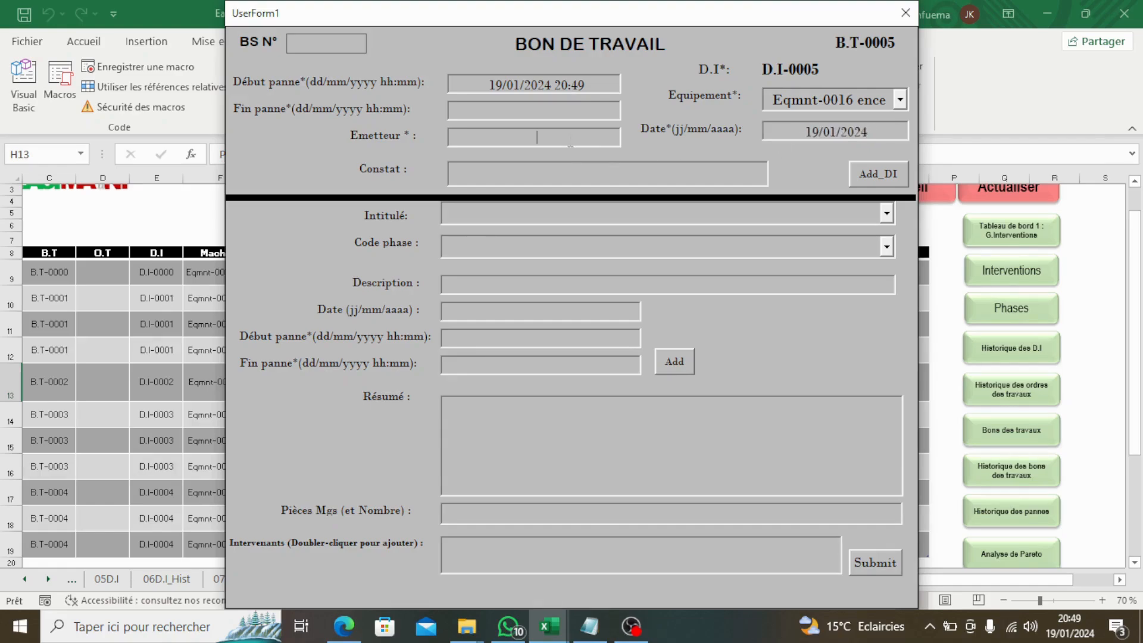
pyautogui.write('Moulay')
pyautogui.click(550, 171)
pyautogui.write('Feus x de signal')
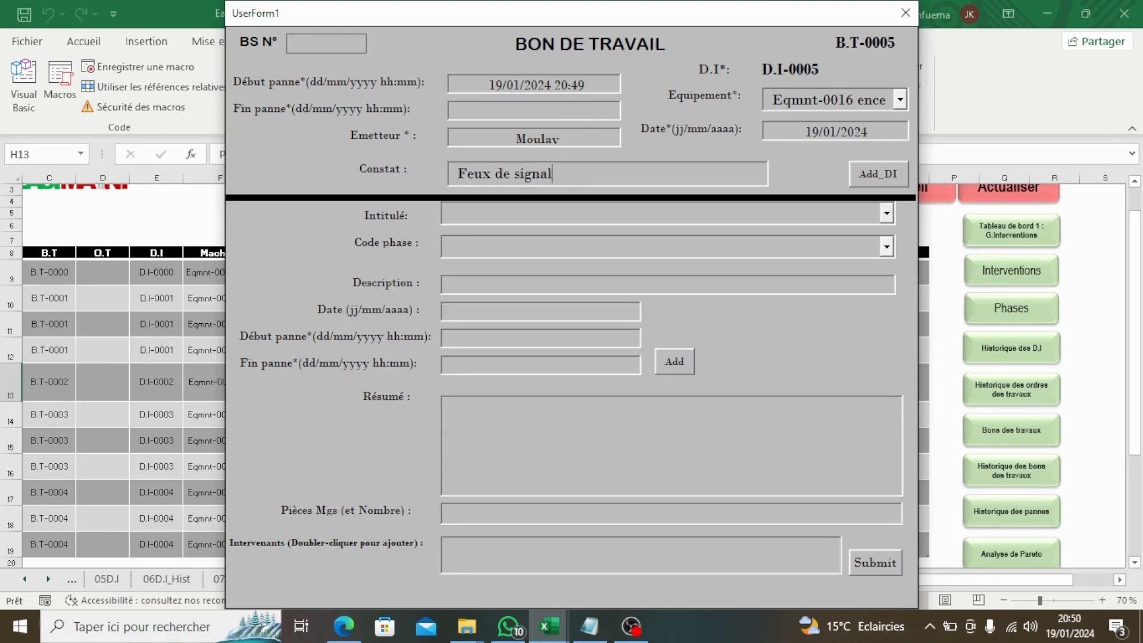
pyautogui.write('isation défectueux')
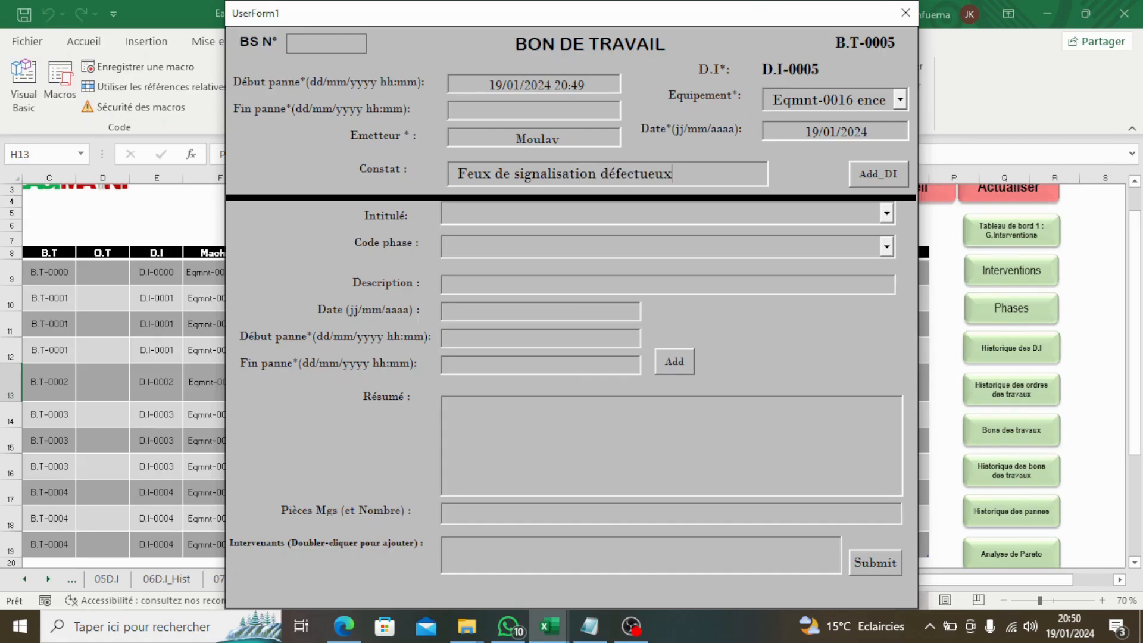
# Choose "remplacement des leds des feux rouges" as the work order's Intitulé and Ph-0000 as its Code phase
pyautogui.click(887, 213)
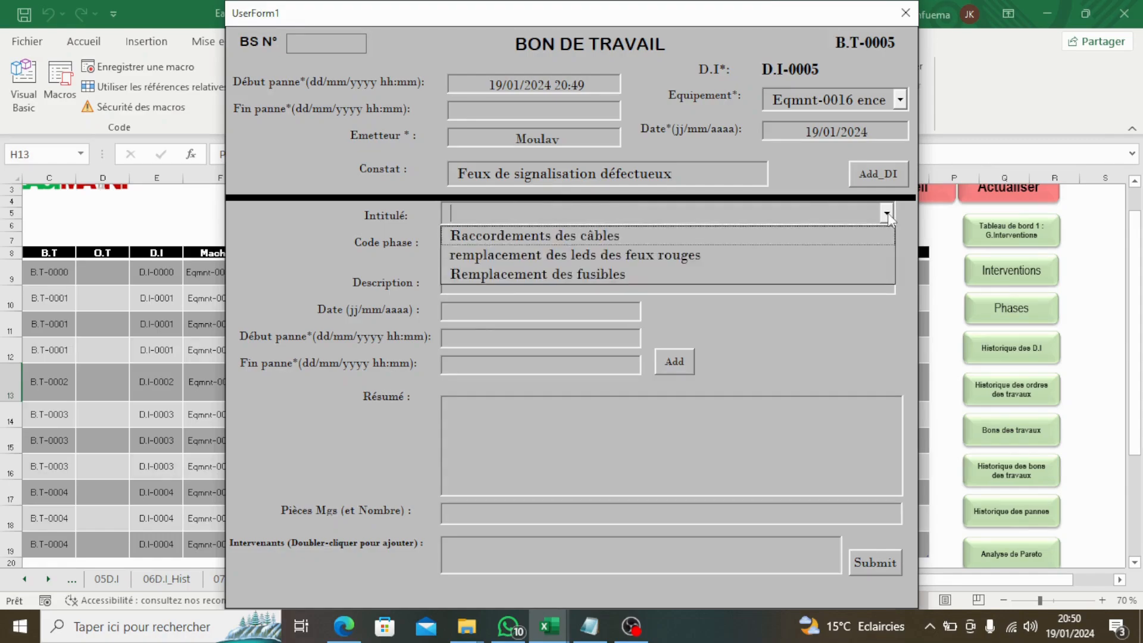
pyautogui.click(785, 258)
pyautogui.click(887, 246)
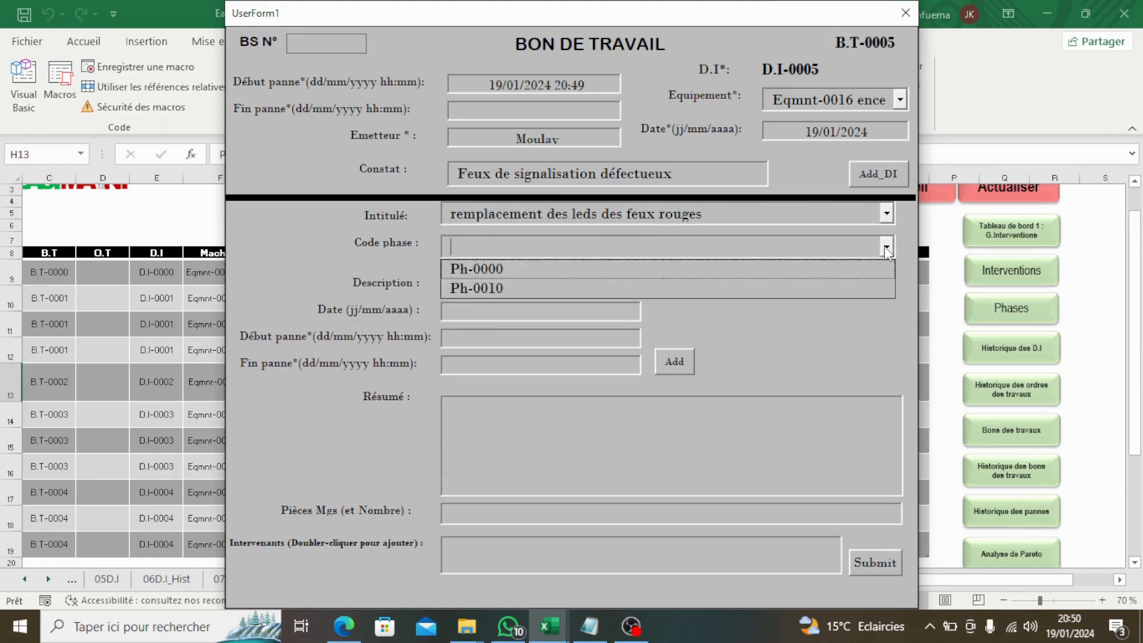
pyautogui.click(819, 265)
# Enter "Désinstallation de l'ancienne led" as the description of phase Ph-0000
pyautogui.click(788, 286)
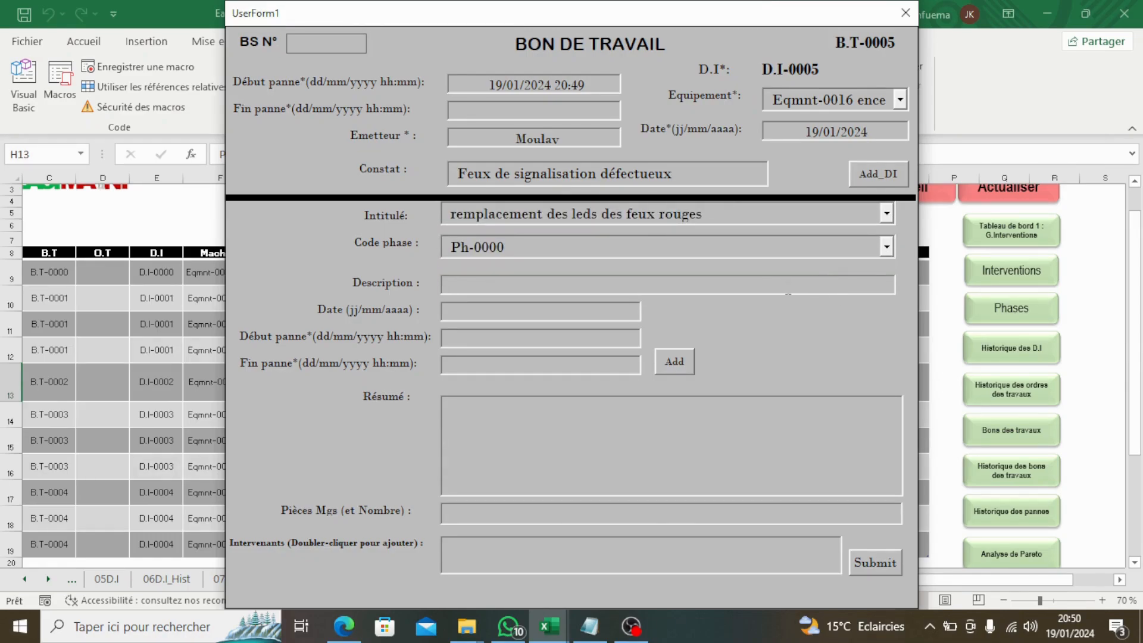
pyautogui.write("Désinstallation de l'ancienne")
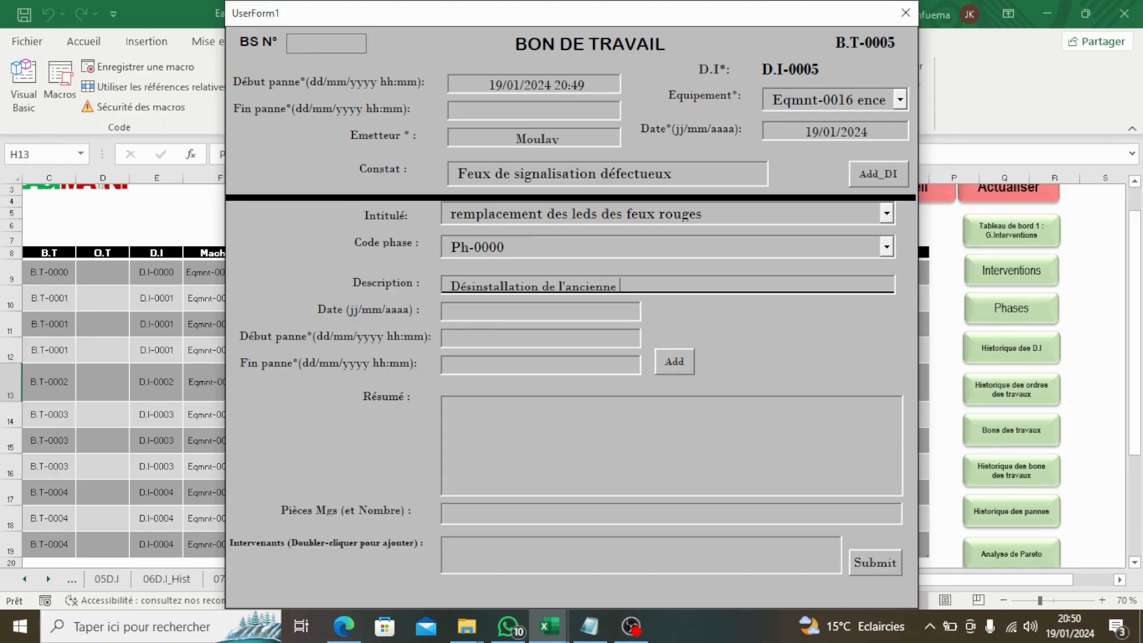
pyautogui.write(' led')
# Set the date of phase Ph-0000 to 19/01/2024 20:49
pyautogui.click(543, 309)
pyautogui.write('19/01/2024 11:55:00')
pyautogui.press('BackSpace')
pyautogui.press('BackSpace')
pyautogui.press('BackSpace')
pyautogui.press('BackSpace')
pyautogui.press('BackSpace')
pyautogui.press('BackSpace')
pyautogui.press('BackSpace')
pyautogui.press('BackSpace')
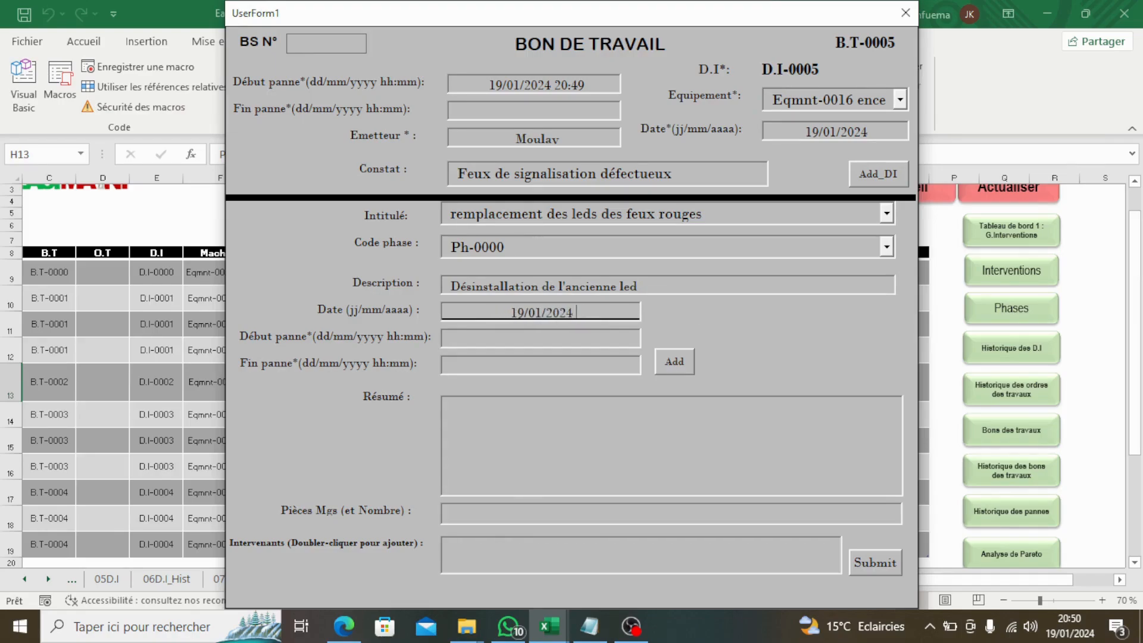
pyautogui.write('20:49')
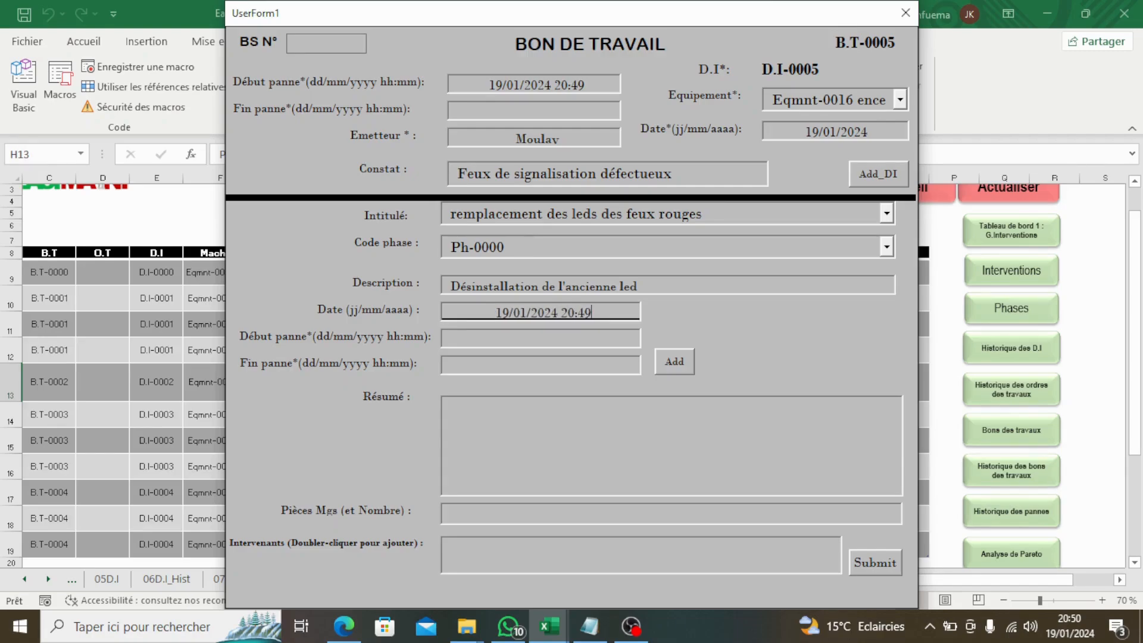
# Set the Début panne of phase Ph-0000 to 19/01/2024 20:55
pyautogui.click(609, 337)
pyautogui.write('19/01/2024 11:55:00')
pyautogui.press('BackSpace')
pyautogui.press('BackSpace')
pyautogui.press('BackSpace')
pyautogui.press('BackSpace')
pyautogui.press('BackSpace')
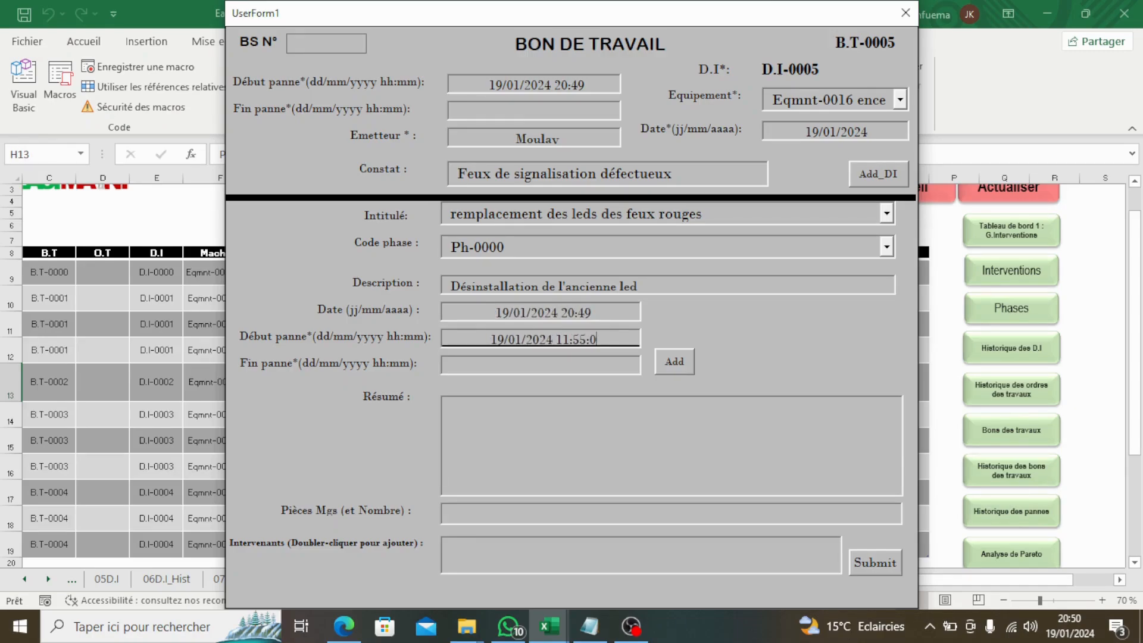
pyautogui.press('BackSpace')
pyautogui.press('BackSpace')
pyautogui.press('BackSpace')
pyautogui.write('20')
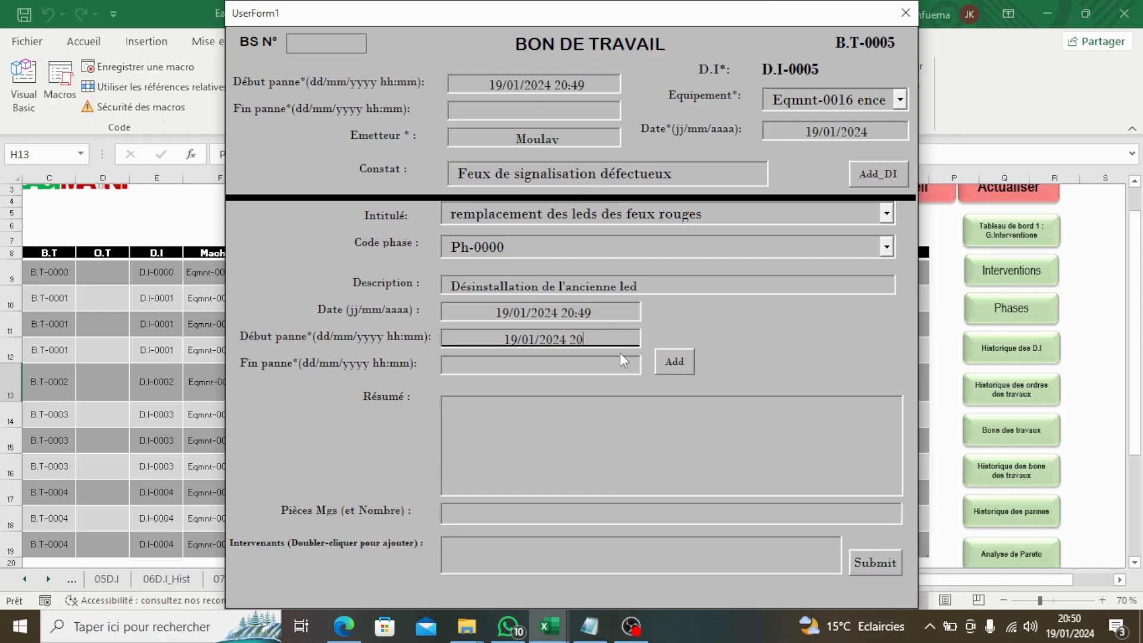
pyautogui.write(':')
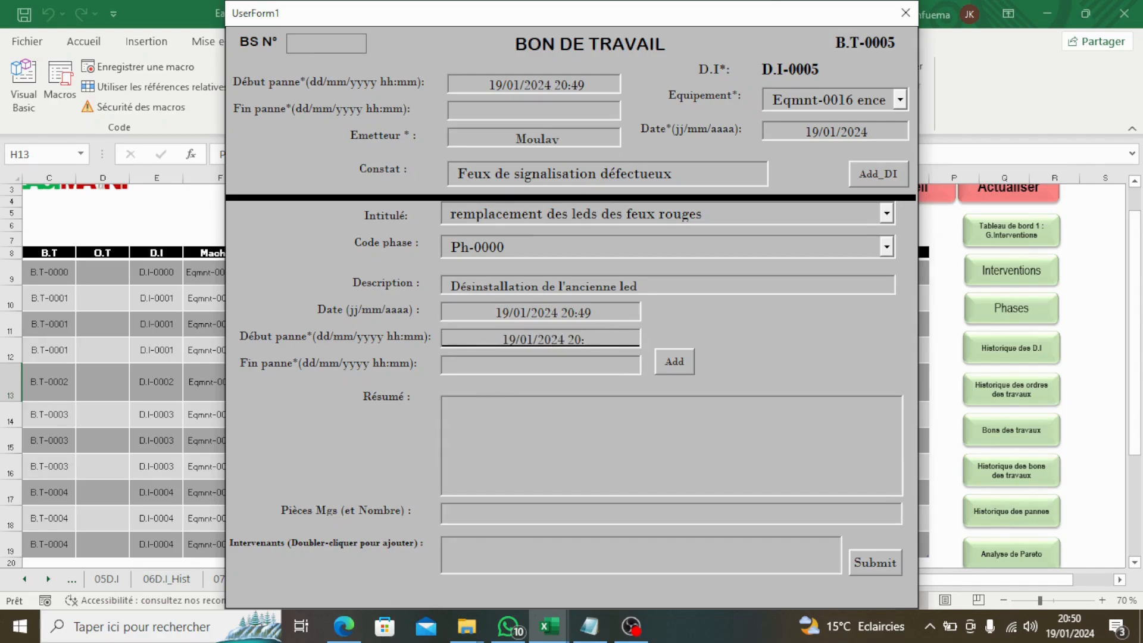
pyautogui.write('55')
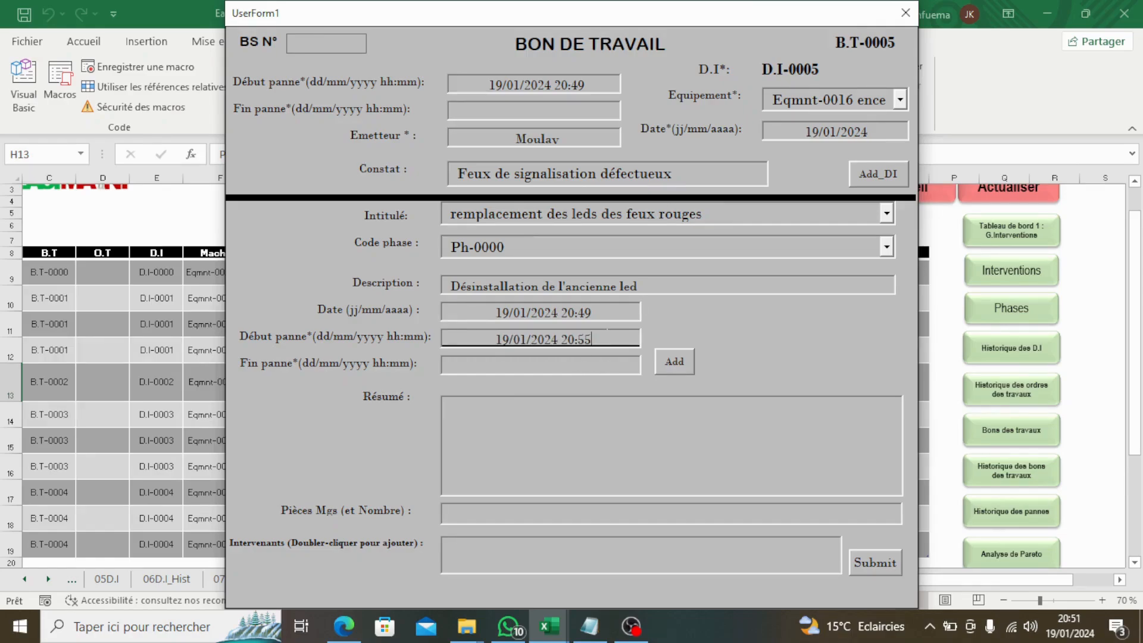
# Remove the time from the phase's date, keeping only 19/01/2024
pyautogui.click(605, 316)
pyautogui.press('BackSpace')
pyautogui.press('BackSpace')
pyautogui.press('BackSpace')
pyautogui.press('BackSpace')
pyautogui.press('BackSpace')
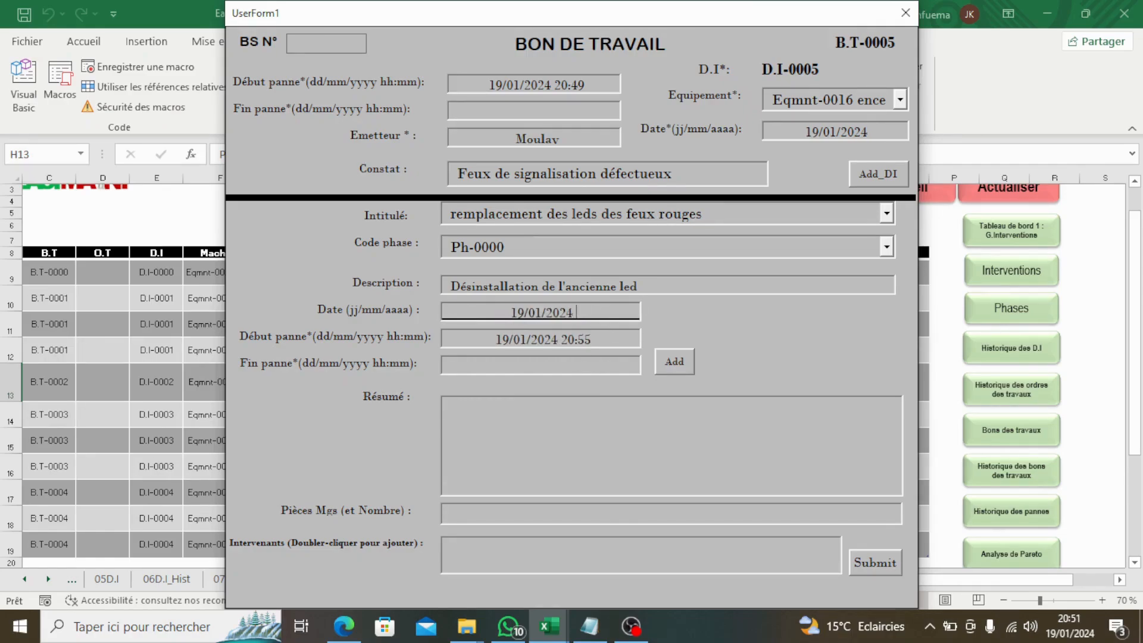
# Change the time in the Début panne of phase Ph-0000 to 20:49
pyautogui.click(596, 341)
pyautogui.press('BackSpace')
pyautogui.press('BackSpace')
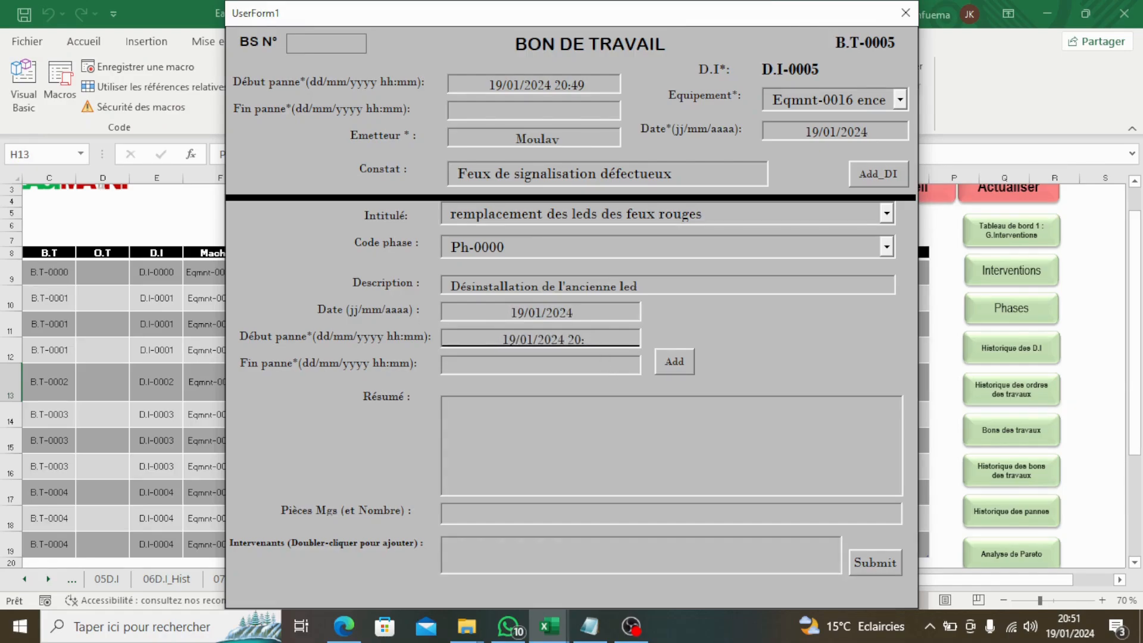
pyautogui.write('49')
# Set the Fin panne of phase Ph-0000 to 19/01/2024 20:55 and add the phase to the Résumé
pyautogui.click(544, 365)
pyautogui.press('BackSpace')
pyautogui.press('BackSpace')
pyautogui.press('BackSpace')
pyautogui.press('BackSpace')
pyautogui.press('BackSpace')
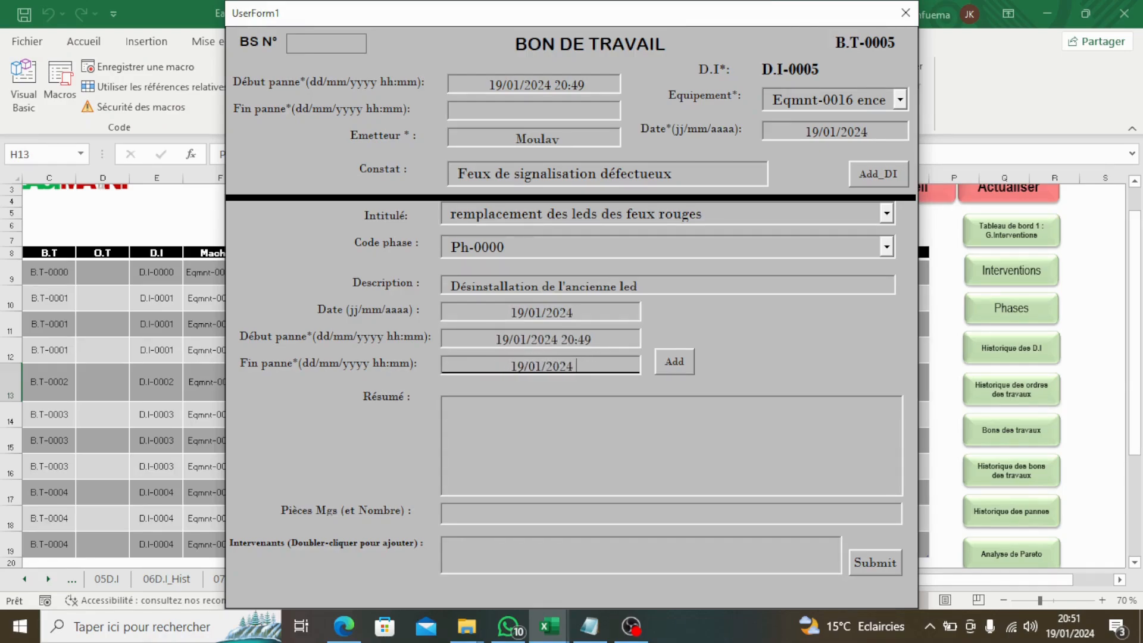
pyautogui.write('20:55')
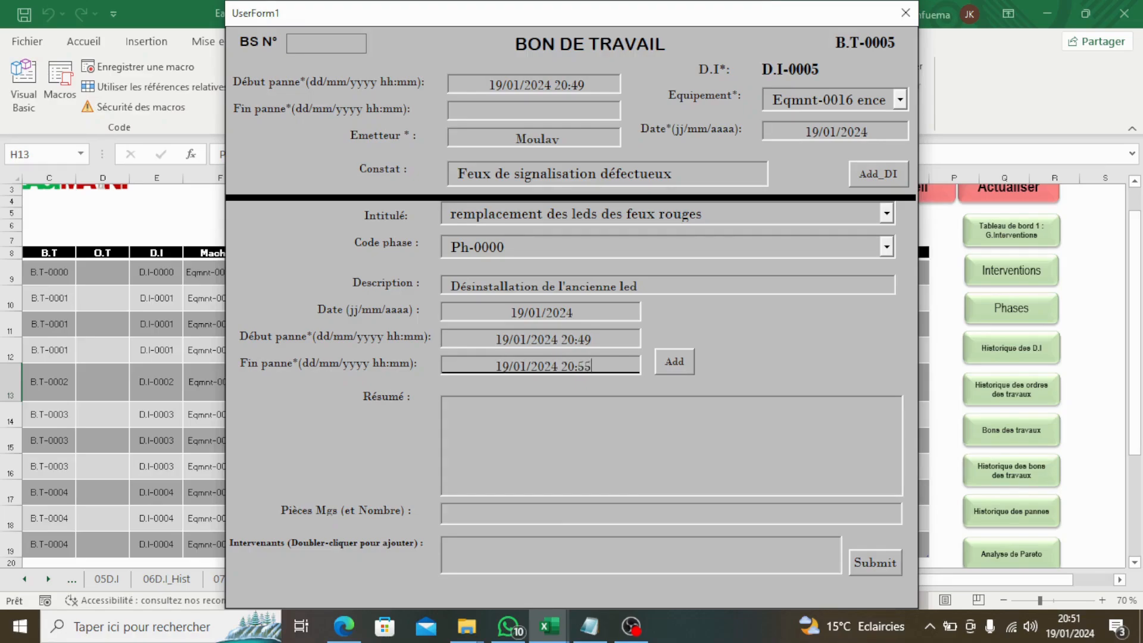
pyautogui.click(674, 363)
# Choose Ph-0010 as the next Code phase and describe it as "Mise en place de la nouvelle led"
pyautogui.click(886, 247)
pyautogui.click(867, 286)
pyautogui.press('Tab')
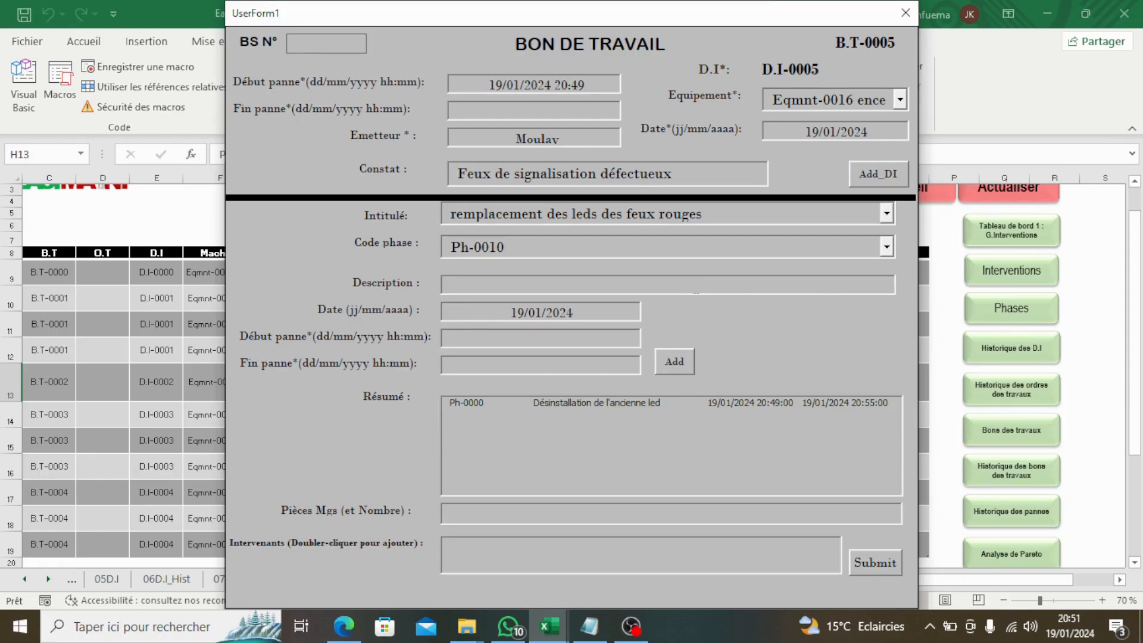
pyautogui.write('Mise en place de la')
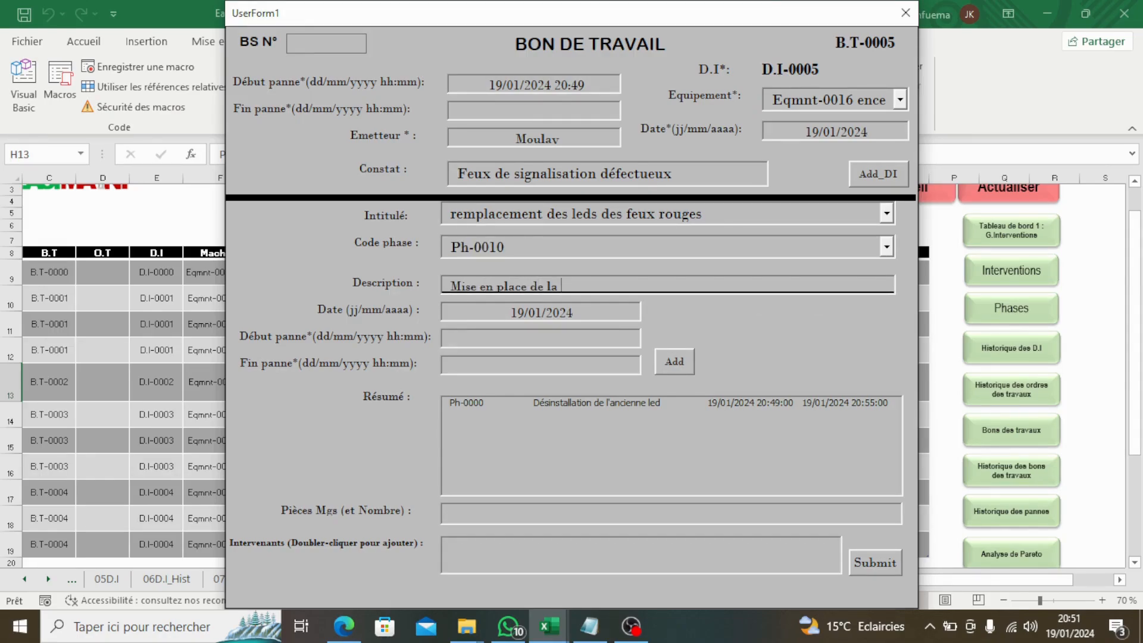
pyautogui.write(' nouvelle led')
# Set the Début panne of phase Ph-0010 to 19/01/2024 20:55
pyautogui.press('Tab')
pyautogui.press('BackSpace')
pyautogui.press('BackSpace')
pyautogui.press('BackSpace')
pyautogui.press('BackSpace')
pyautogui.press('BackSpace')
pyautogui.press('BackSpace')
pyautogui.press('BackSpace')
pyautogui.press('BackSpace')
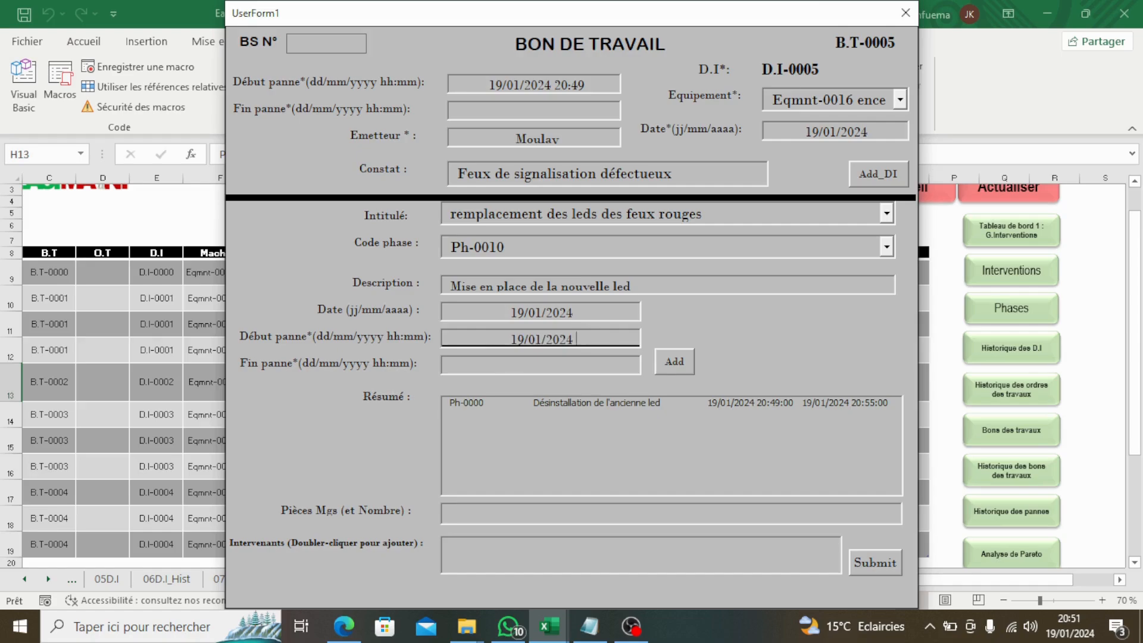
pyautogui.write('20:55')
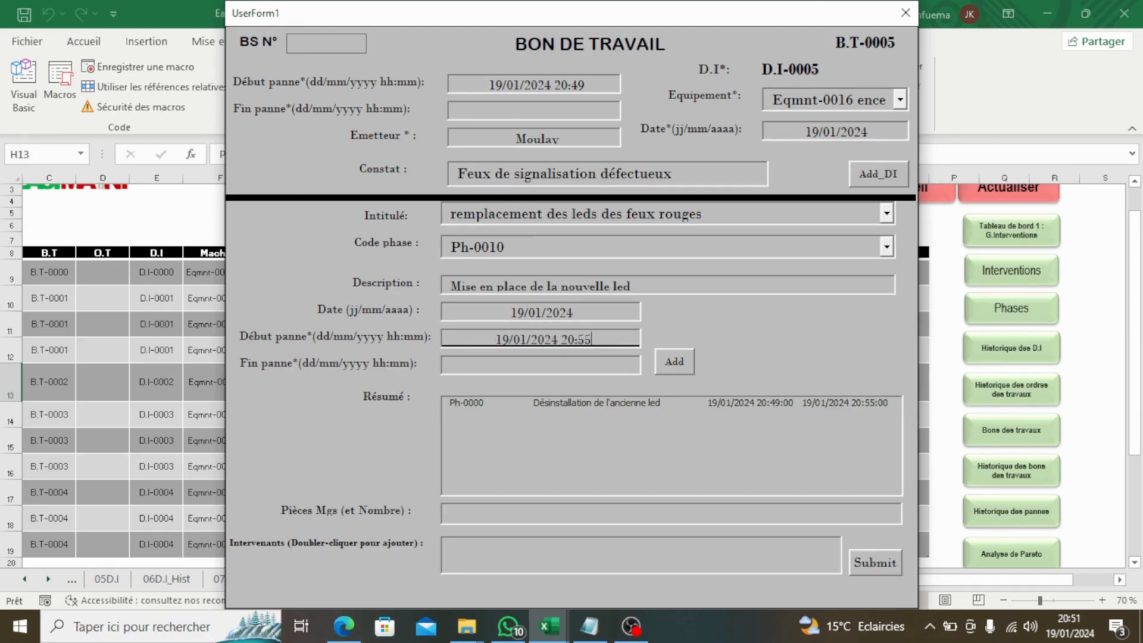
# Set the Fin panne of phase Ph-0010 to 19/01/2024 20:58 and add the phase to the Résumé
pyautogui.press('Tab')
pyautogui.doubleClick(597, 369)
pyautogui.press('BackSpace')
pyautogui.press('BackSpace')
pyautogui.press('BackSpace')
pyautogui.press('BackSpace')
pyautogui.press('BackSpace')
pyautogui.press('BackSpace')
pyautogui.press('BackSpace')
pyautogui.press('BackSpace')
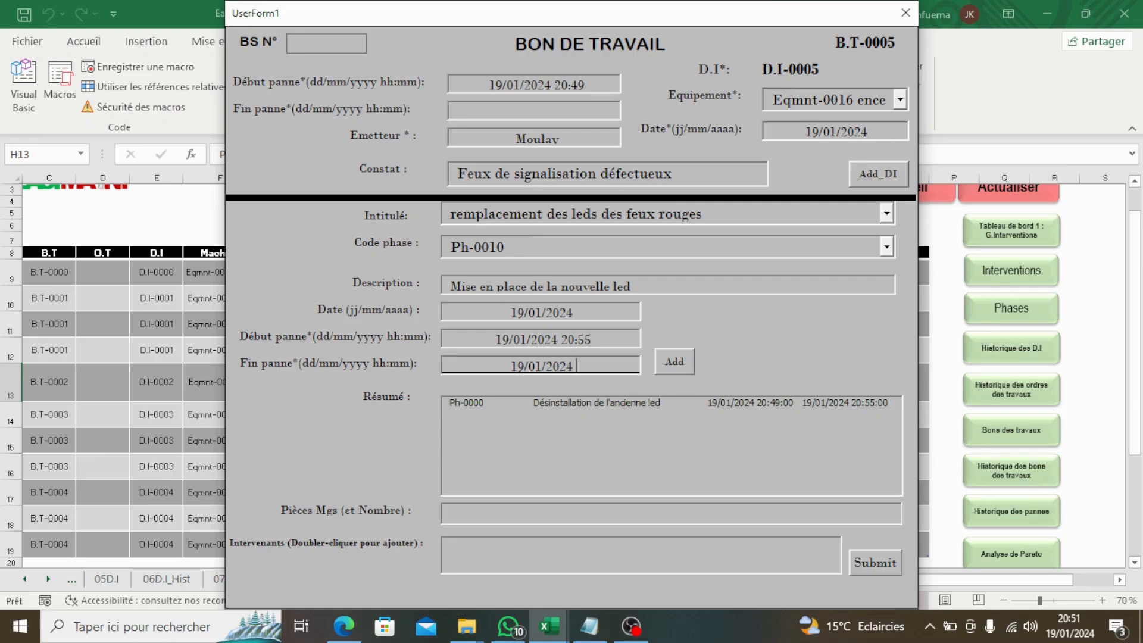
pyautogui.write('20:58')
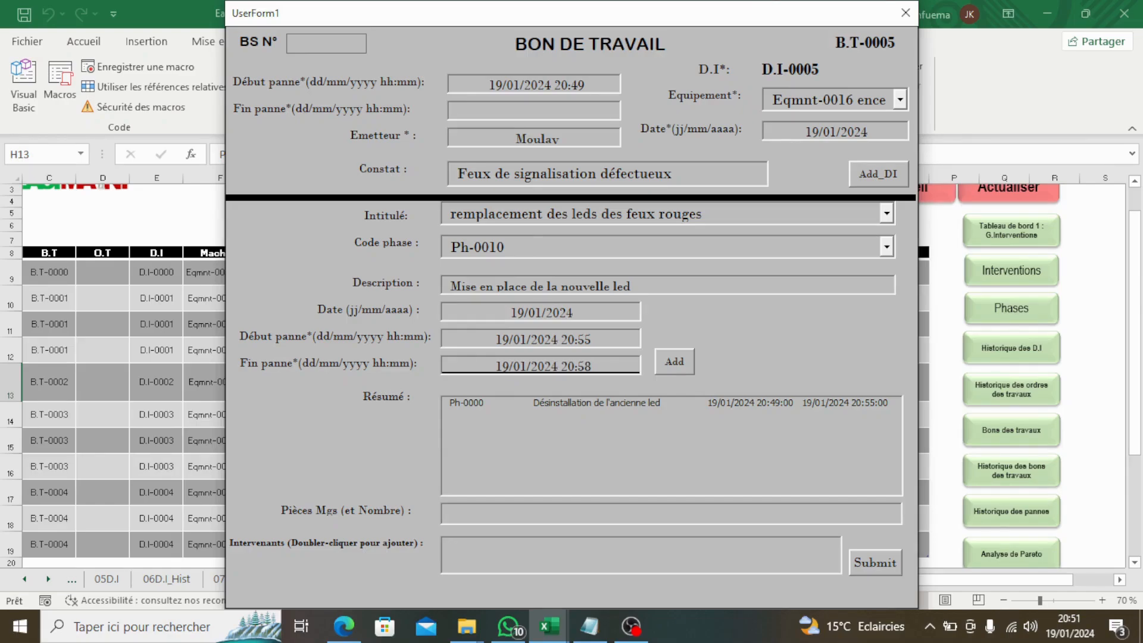
pyautogui.click(674, 362)
# Set the intervention request's overall Fin panne to 19/01/2024 21:05
pyautogui.click(561, 106)
pyautogui.write('19/01/2024 11:55:00')
pyautogui.press('BackSpace')
pyautogui.press('BackSpace')
pyautogui.press('BackSpace')
pyautogui.press('BackSpace')
pyautogui.press('BackSpace')
pyautogui.press('BackSpace')
pyautogui.press('BackSpace')
pyautogui.press('BackSpace')
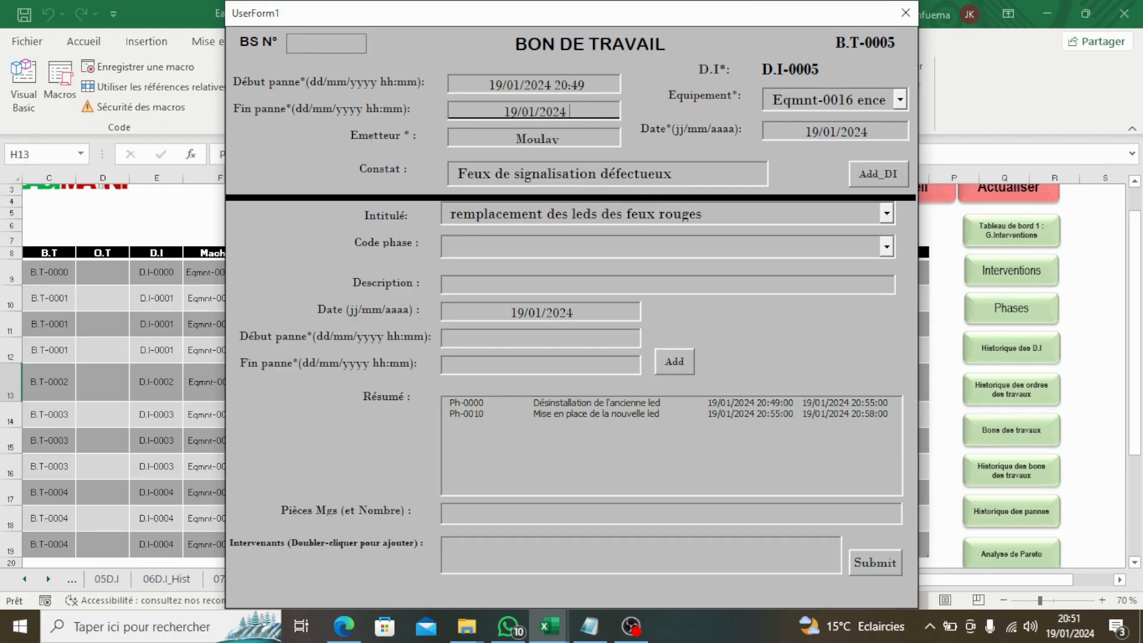
pyautogui.write('21')
pyautogui.write(':')
pyautogui.write('00')
pyautogui.press('BackSpace')
pyautogui.press('BackSpace')
pyautogui.write('05')
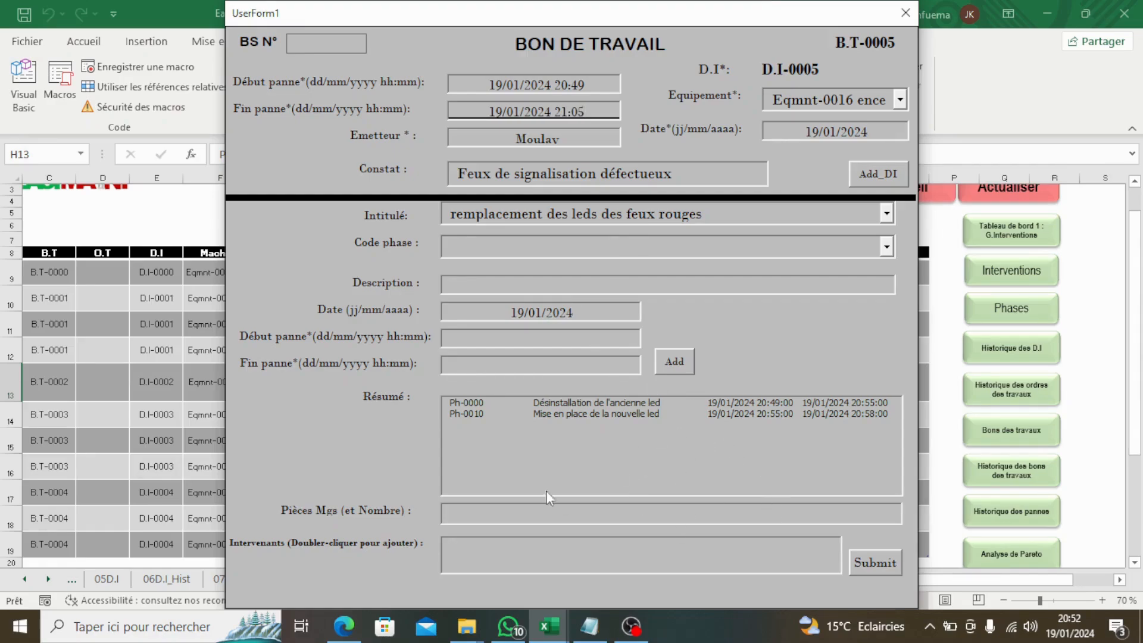
# Submit work order B.T-0005 and agree to close it
pyautogui.click(876, 562)
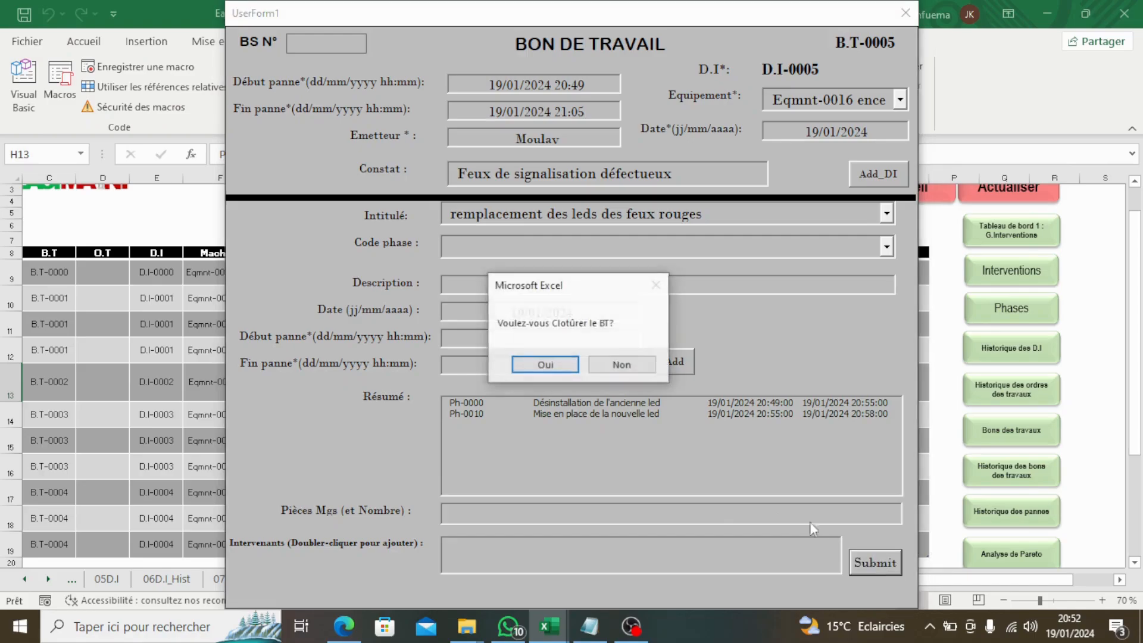
pyautogui.click(544, 364)
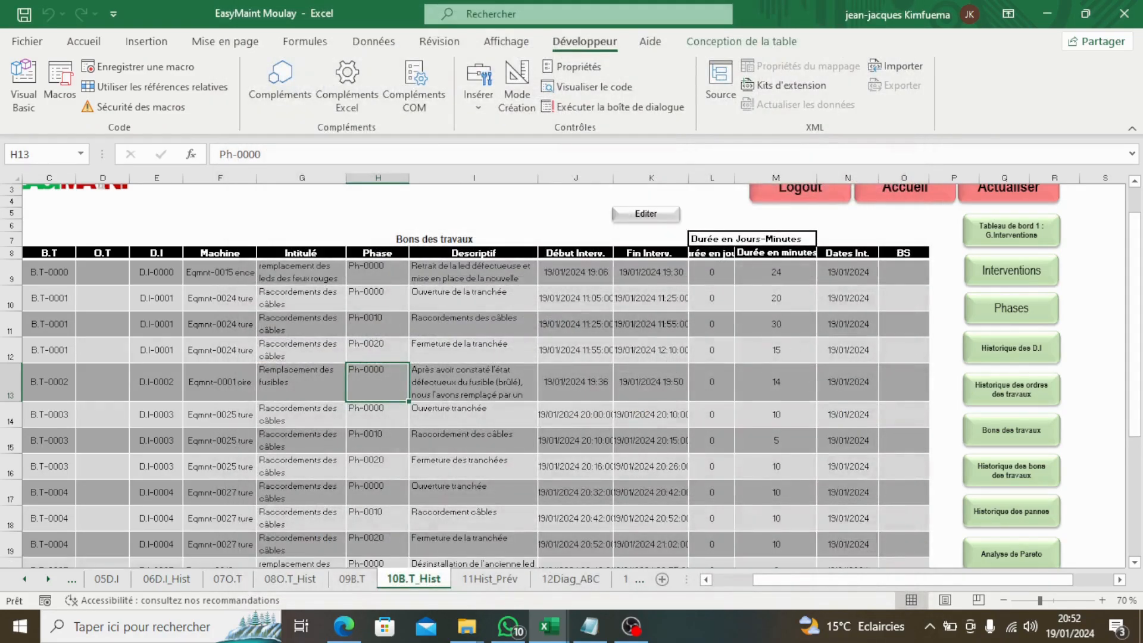
# Check the new B.T-0005 rows in the work order history and the D.I-0005 durations in the intervention request history
pyautogui.moveTo(1138, 342)
pyautogui.mouseDown()
pyautogui.moveTo(1138, 467)
pyautogui.moveTo(1129, 361)
pyautogui.mouseUp()
pyautogui.scroll(-2, 1131, 403)
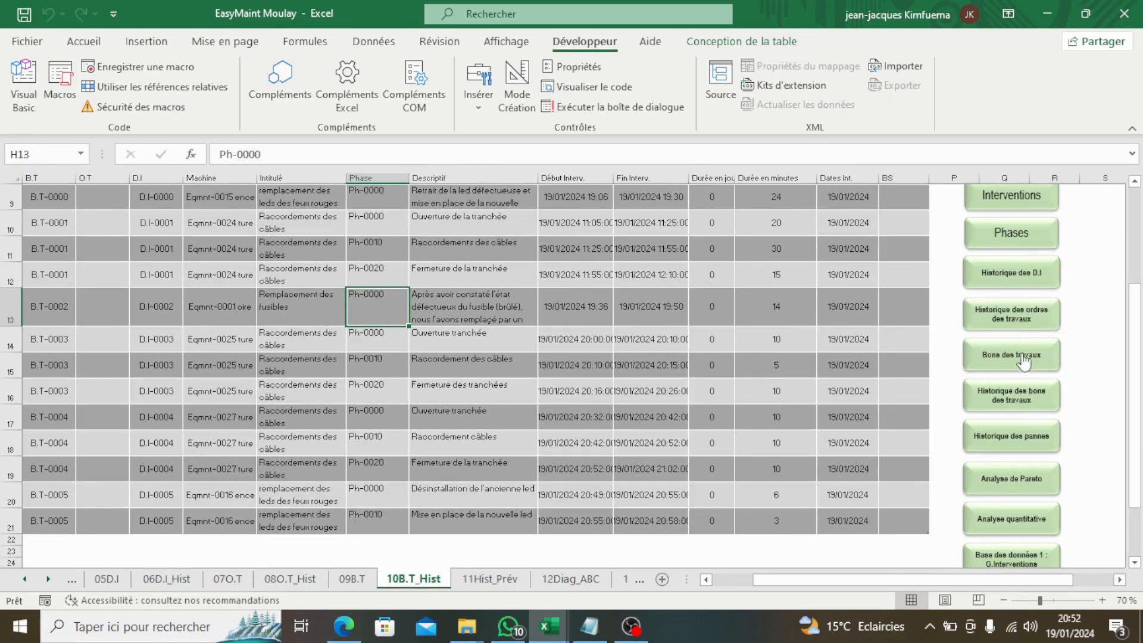
pyautogui.click(1011, 278)
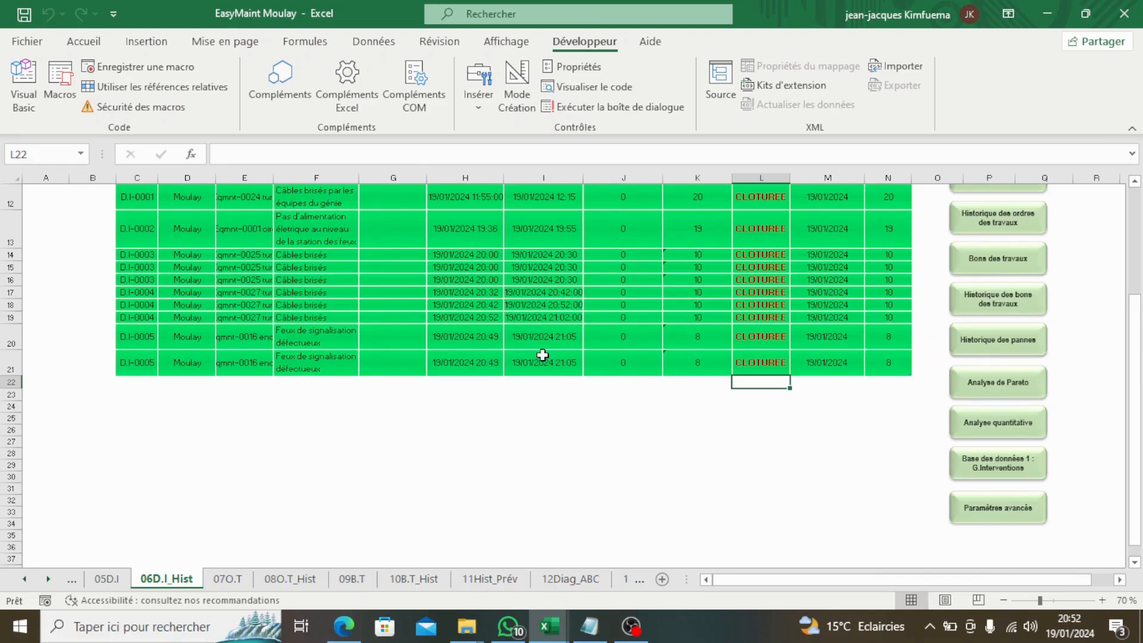
pyautogui.click(702, 339)
pyautogui.click(647, 365)
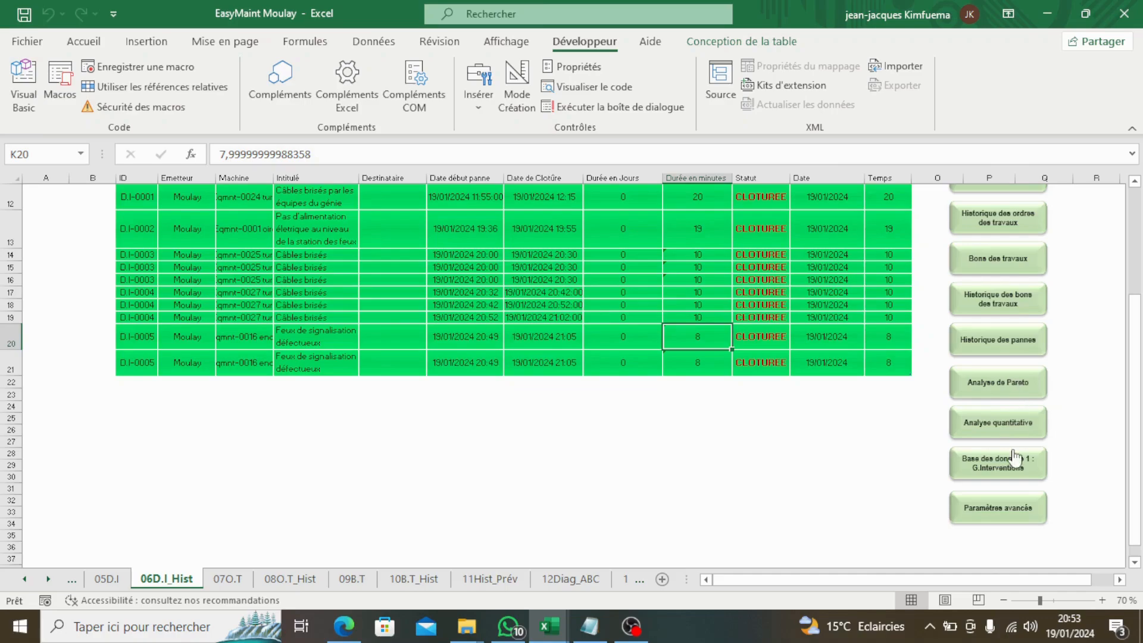
# Open the failure history and examine the downtime, failures and MTTR of each machine
pyautogui.click(1005, 356)
pyautogui.moveTo(1135, 280); pyautogui.dragTo(1137, 307)
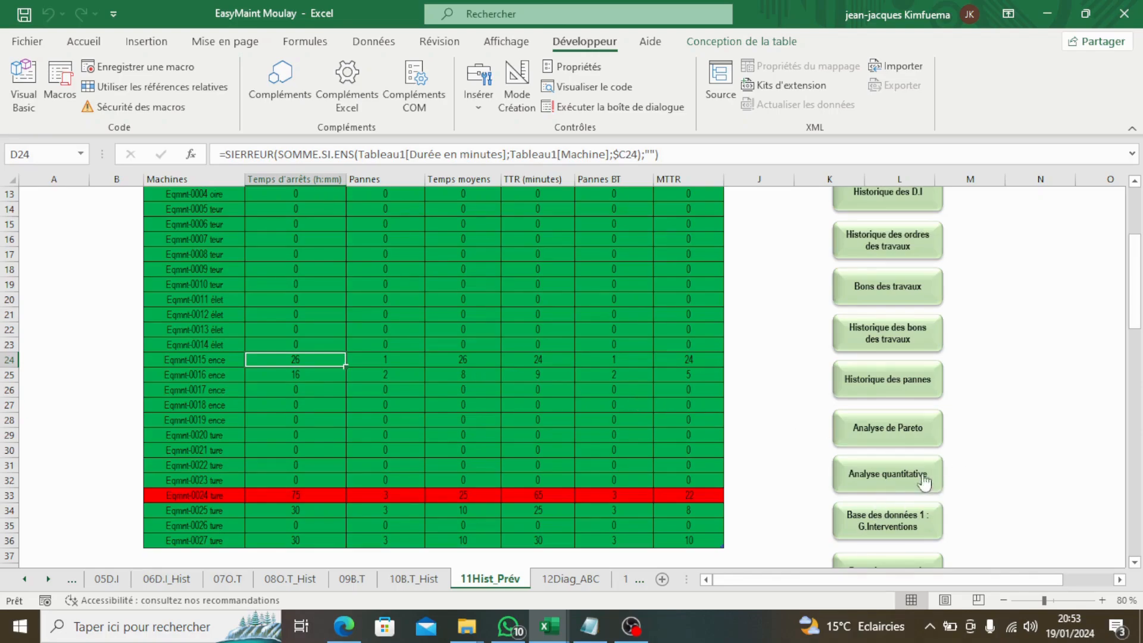
# Review the phase durations in the work order history again and open the Pareto analysis
pyautogui.click(903, 335)
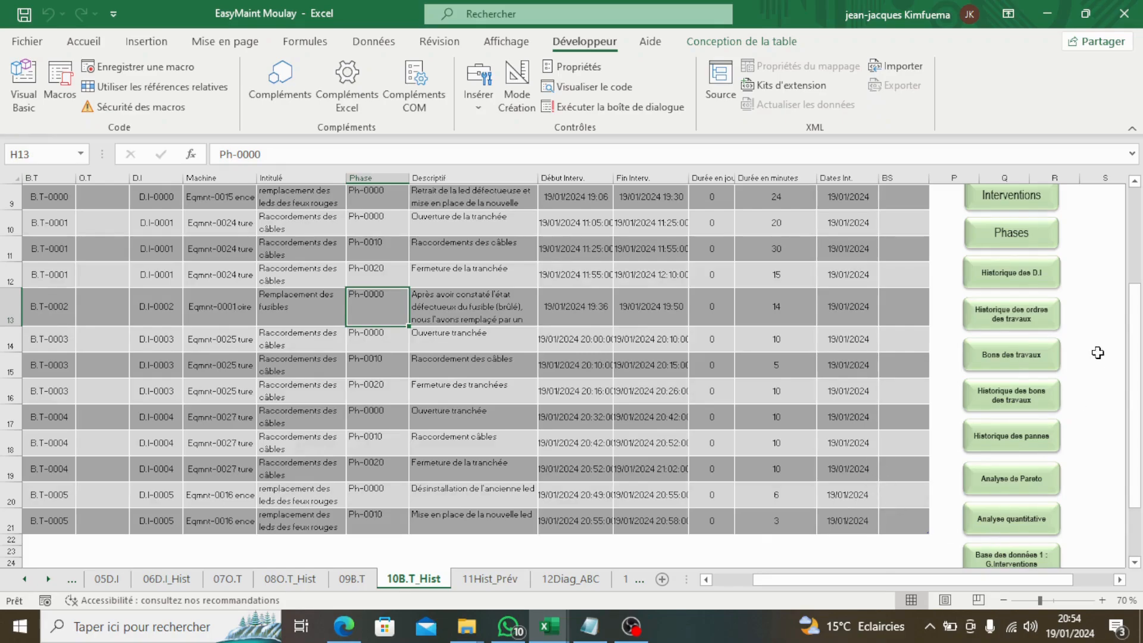
pyautogui.scroll(1, 1096, 353)
pyautogui.scroll(-2, 1097, 353)
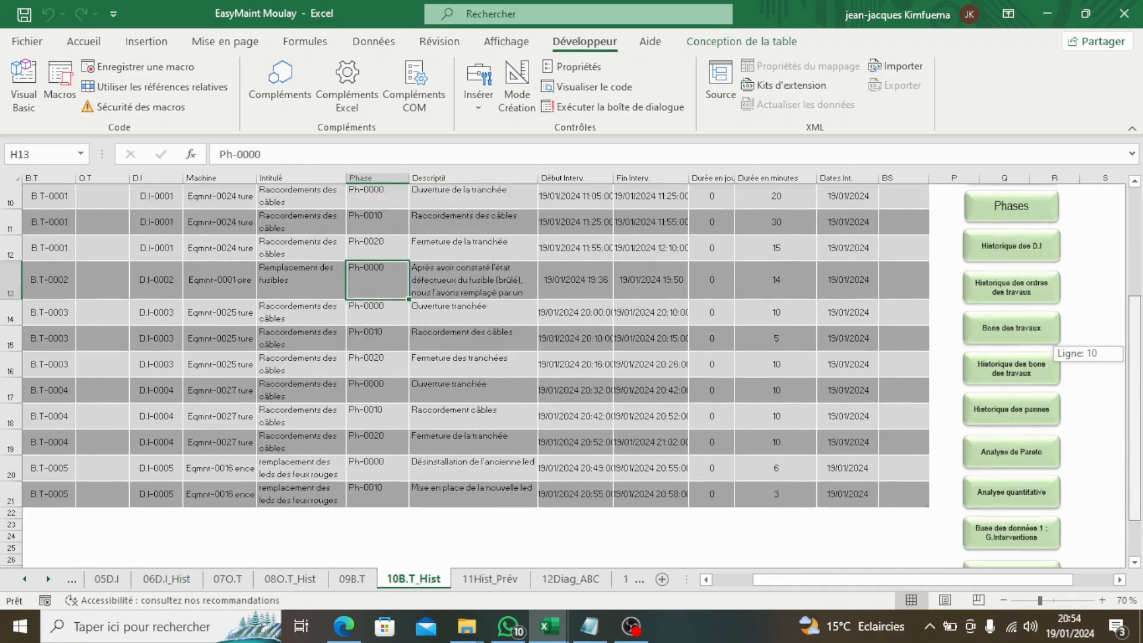
pyautogui.scroll(-1, 1096, 353)
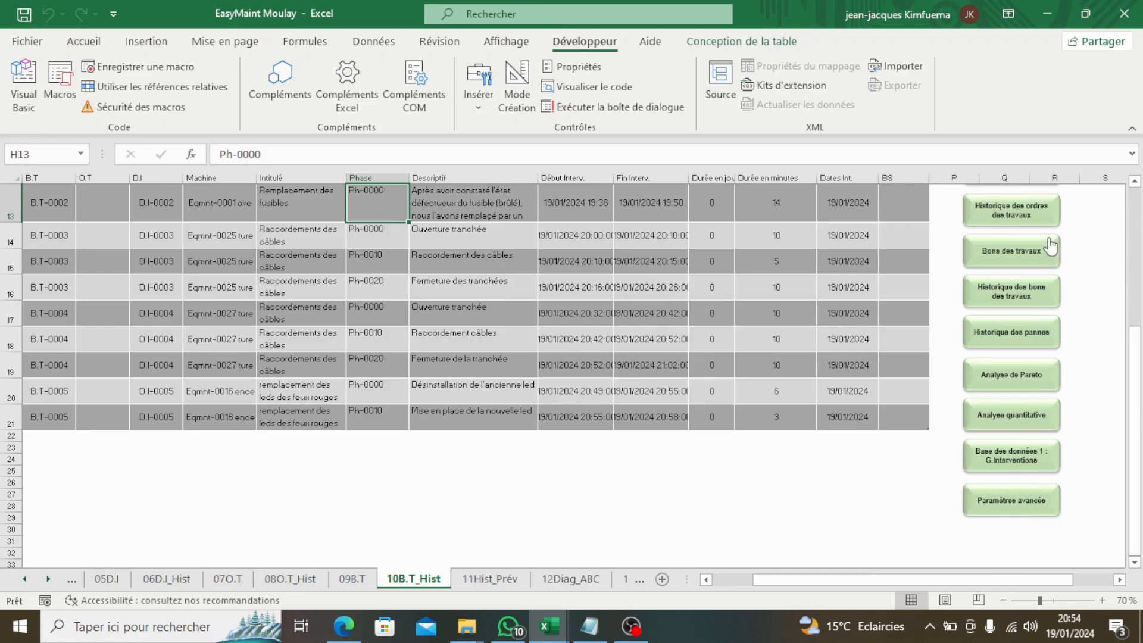
pyautogui.click(1022, 377)
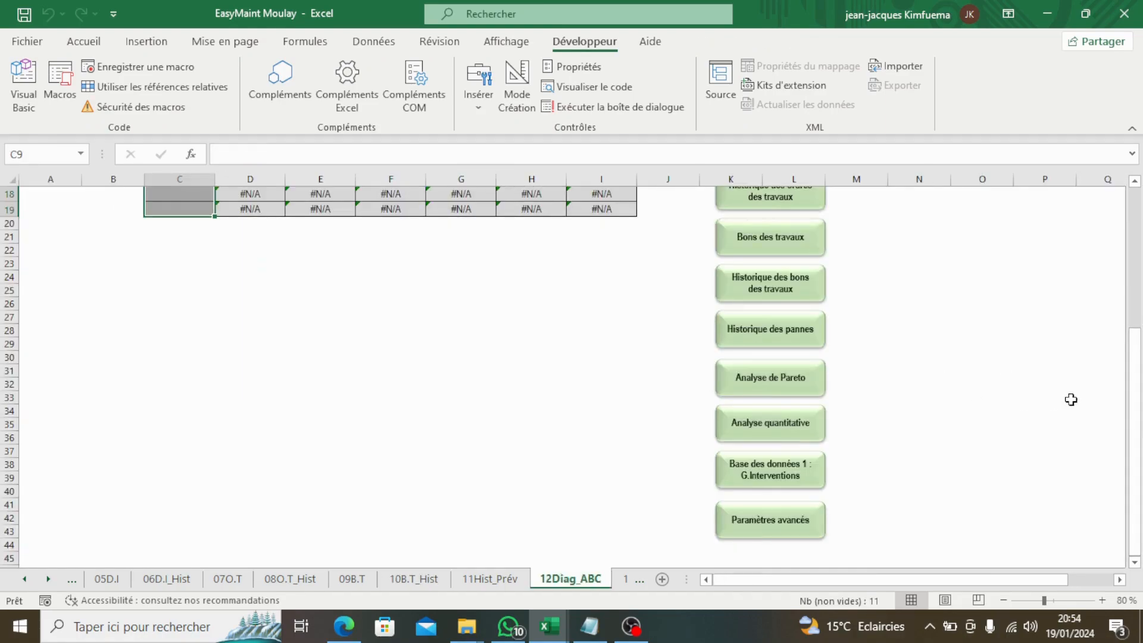